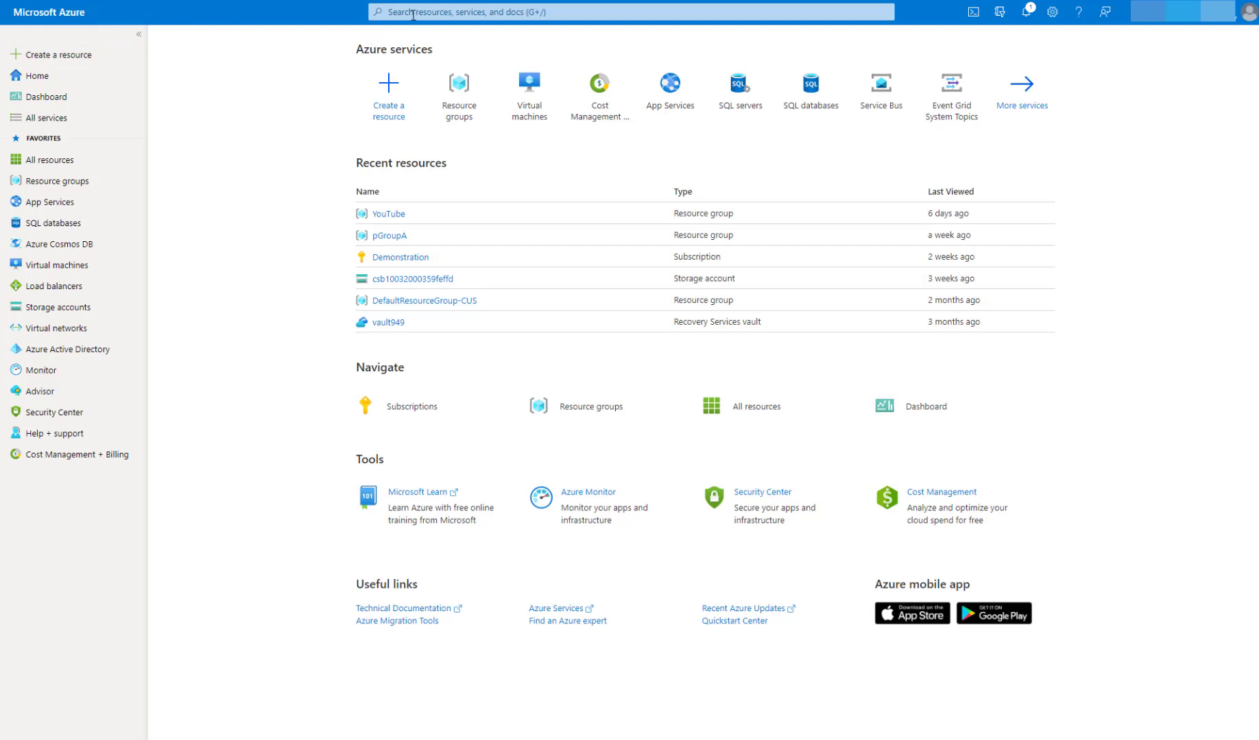
Step: Find the custom template deployment service by searching for deploy, and start building your own template in the editor
click(413, 15)
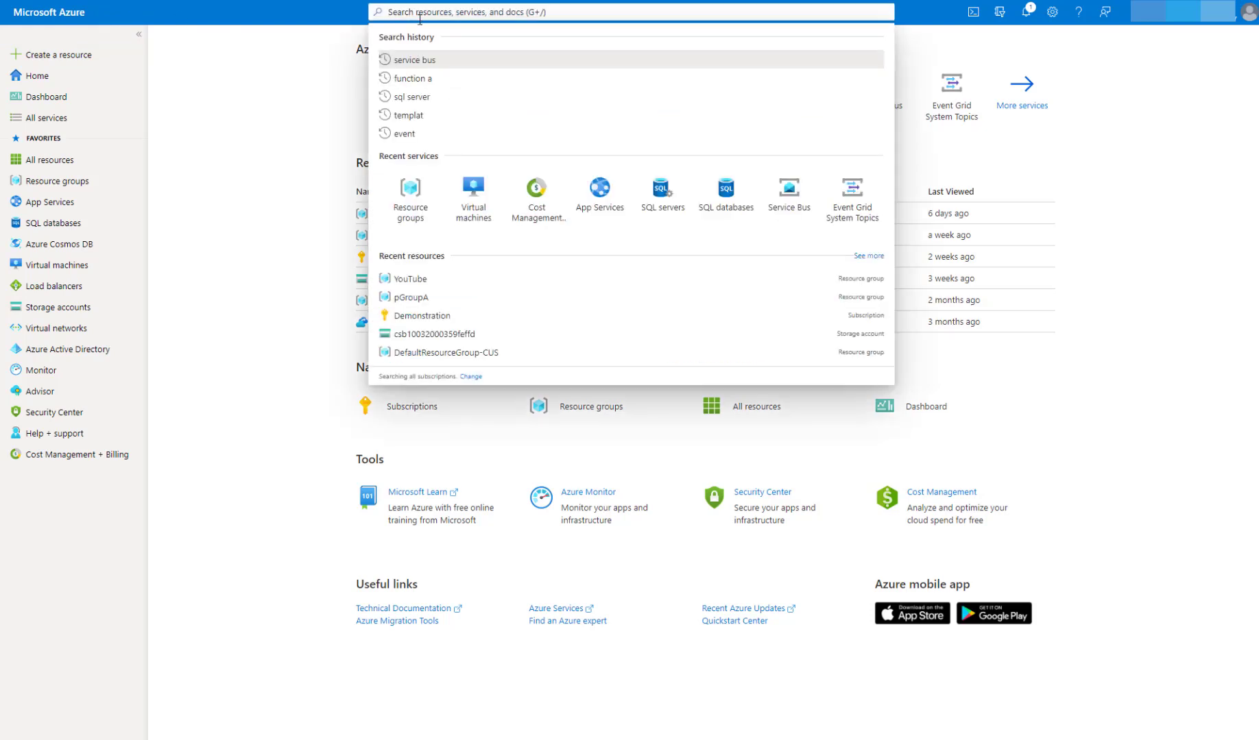
text(deploy)
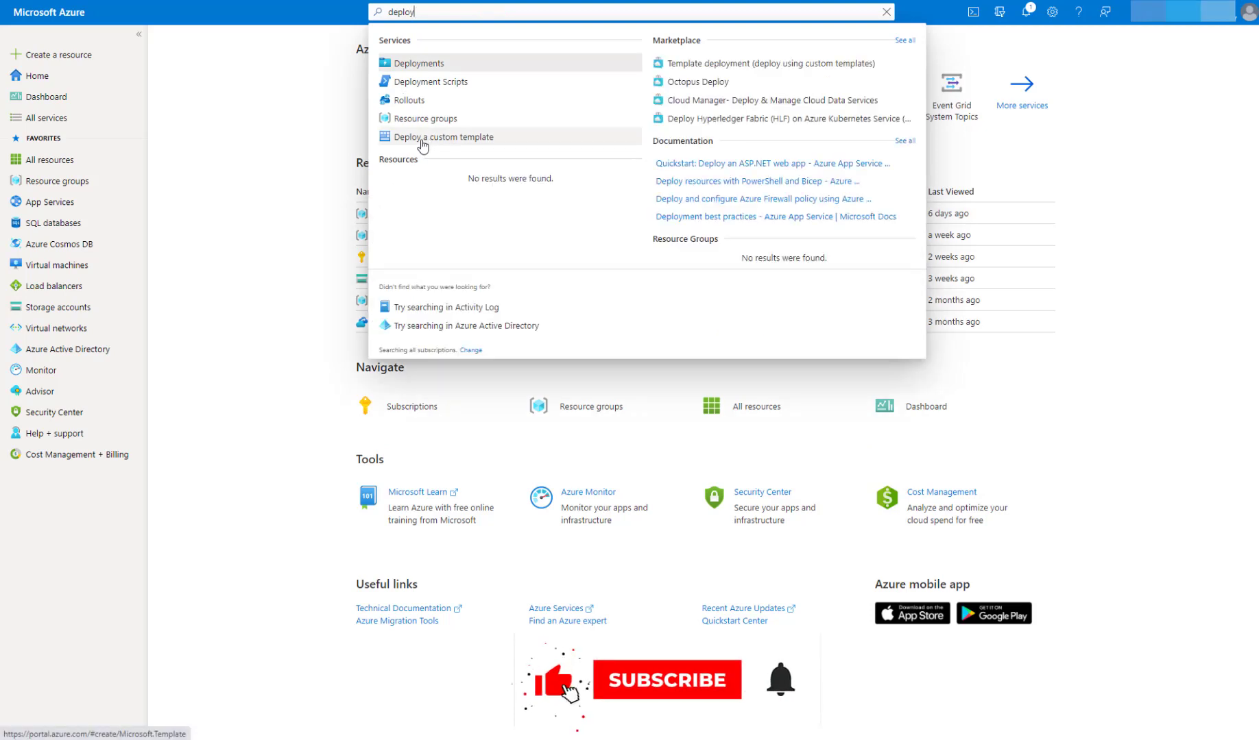
key(Escape)
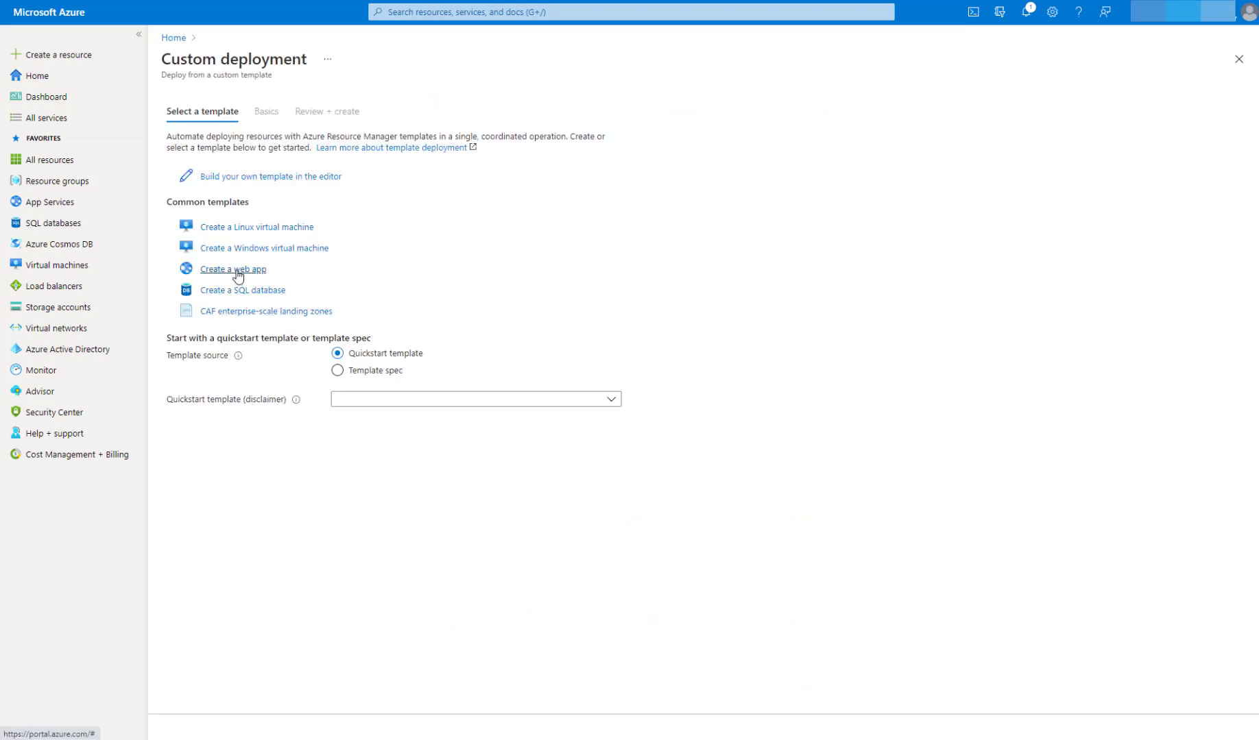
click(282, 179)
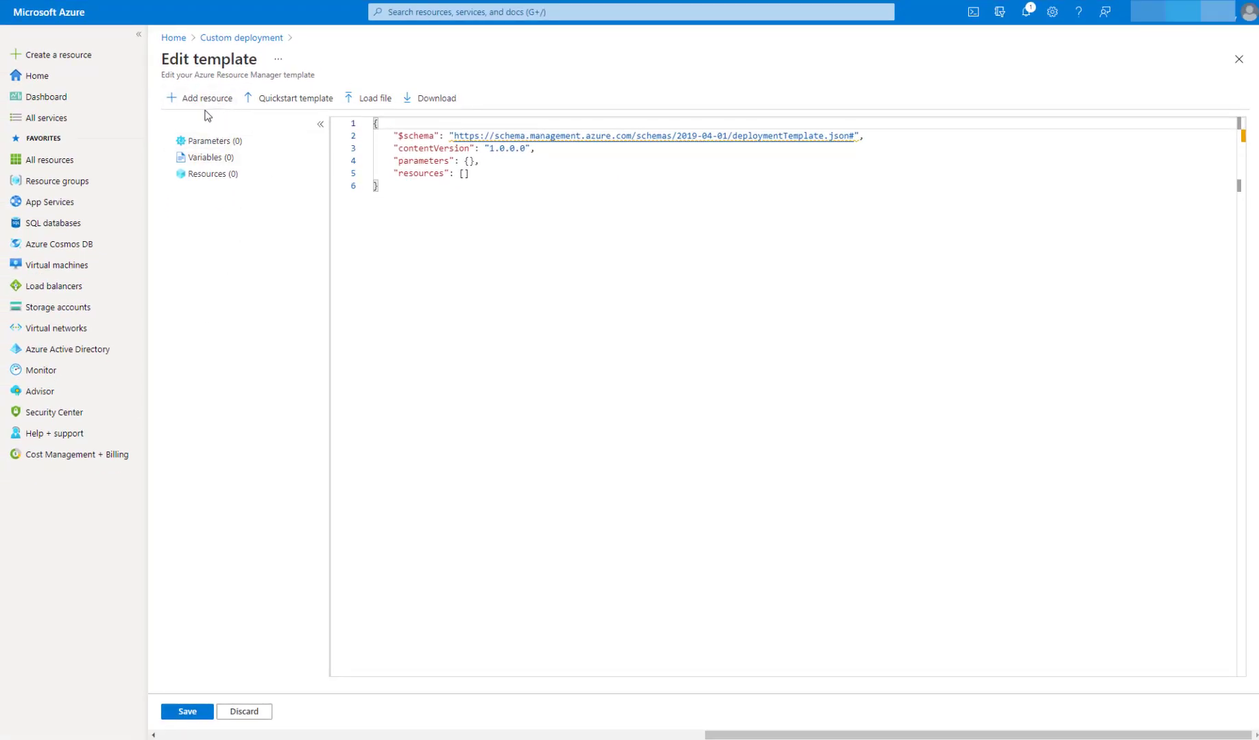
Step: Add a Virtual network resource named slsvnk1 to the empty template
click(862, 387)
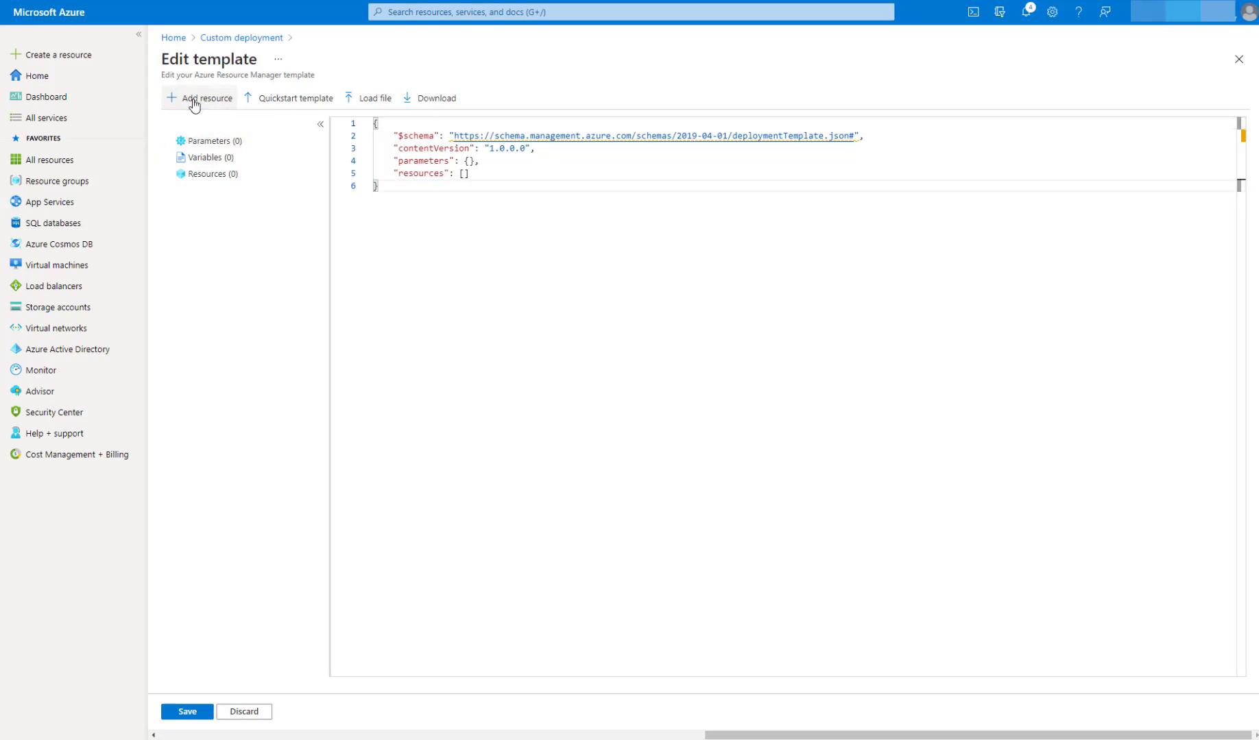
click(205, 100)
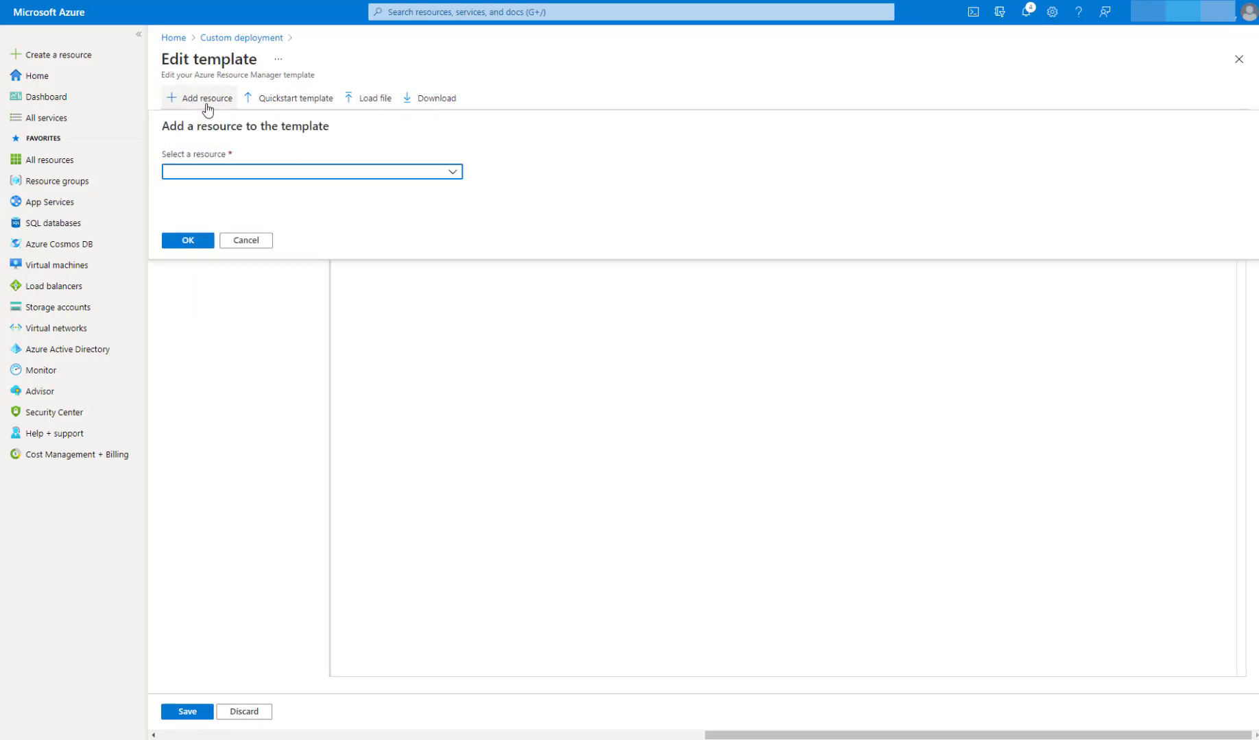
click(226, 173)
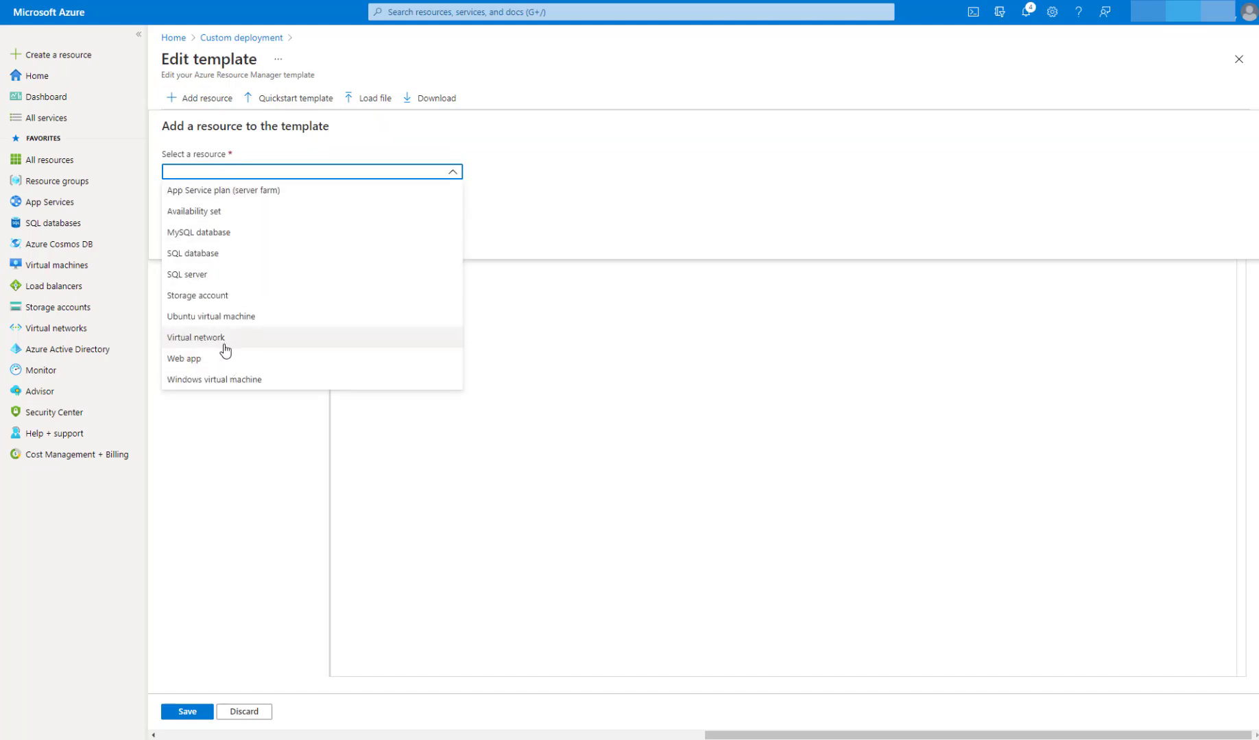
click(205, 338)
click(215, 234)
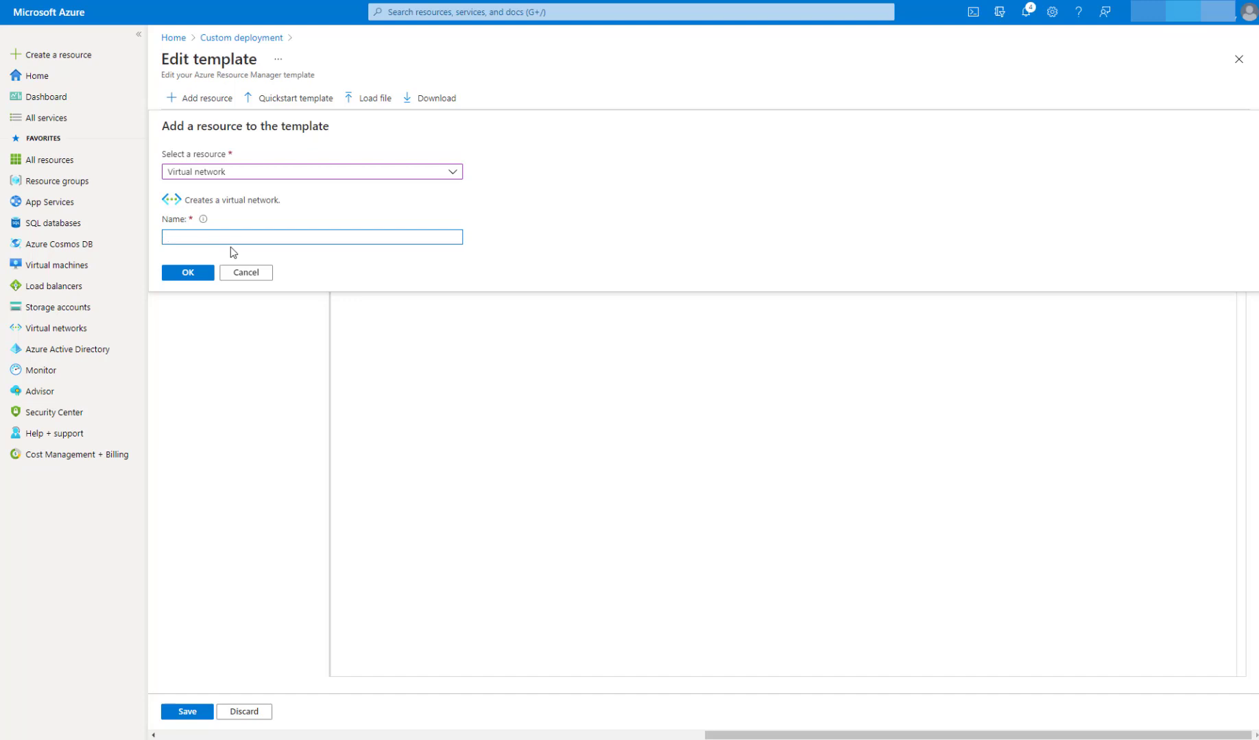
text(v)
text(slsv)
text(nk1)
click(190, 275)
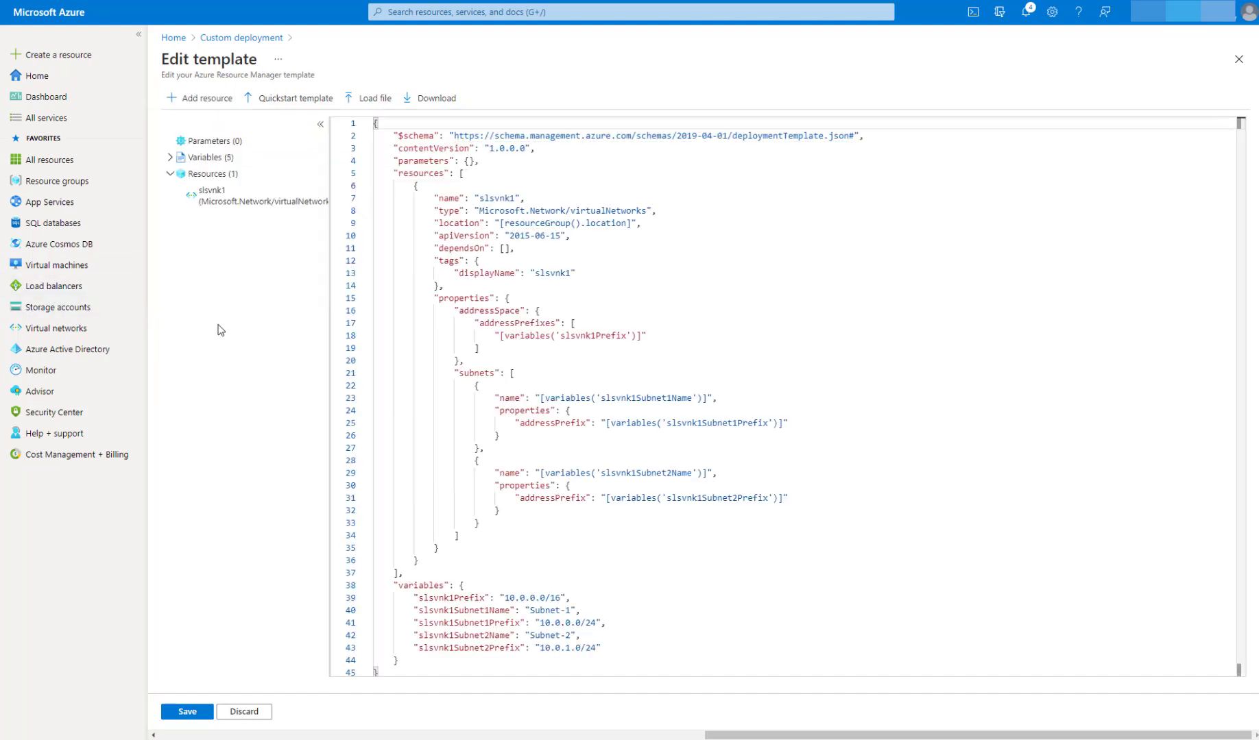
click(556, 315)
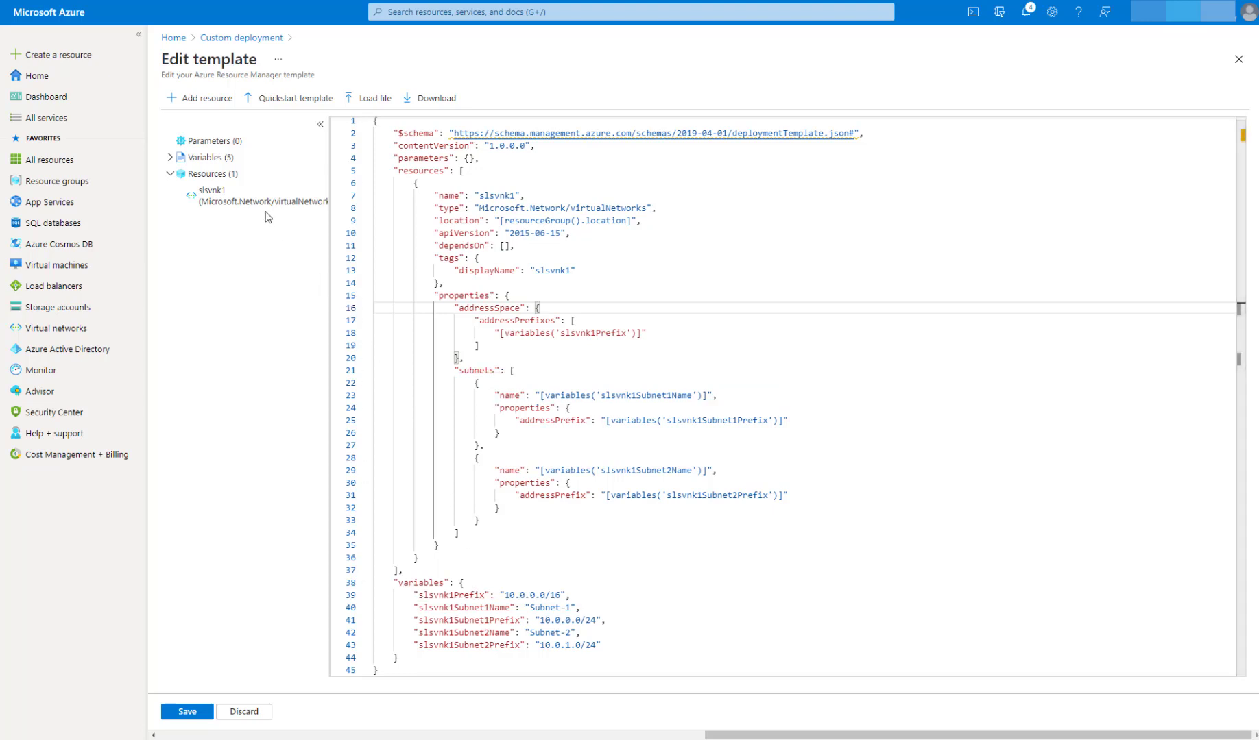
Step: Add a Windows virtual machine resource named sls-os with storage account vmstorage, using the template's existing slsvnk1 virtual network
click(207, 100)
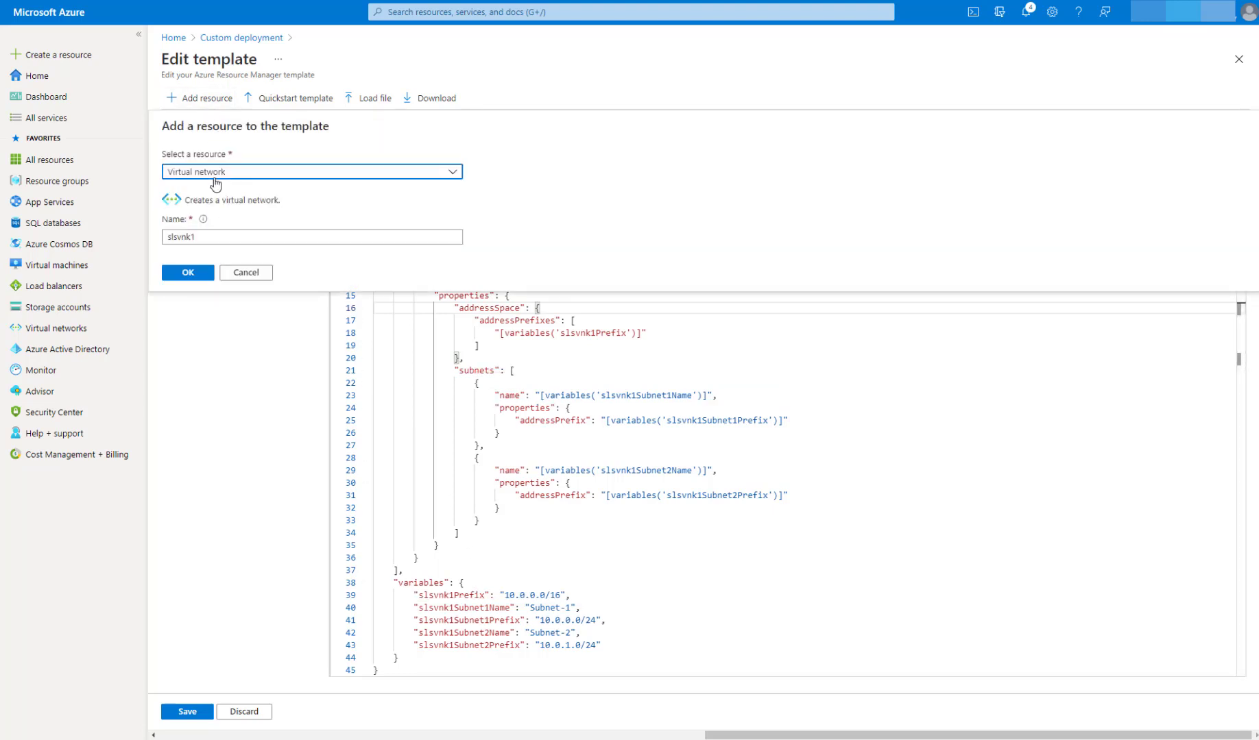
click(214, 177)
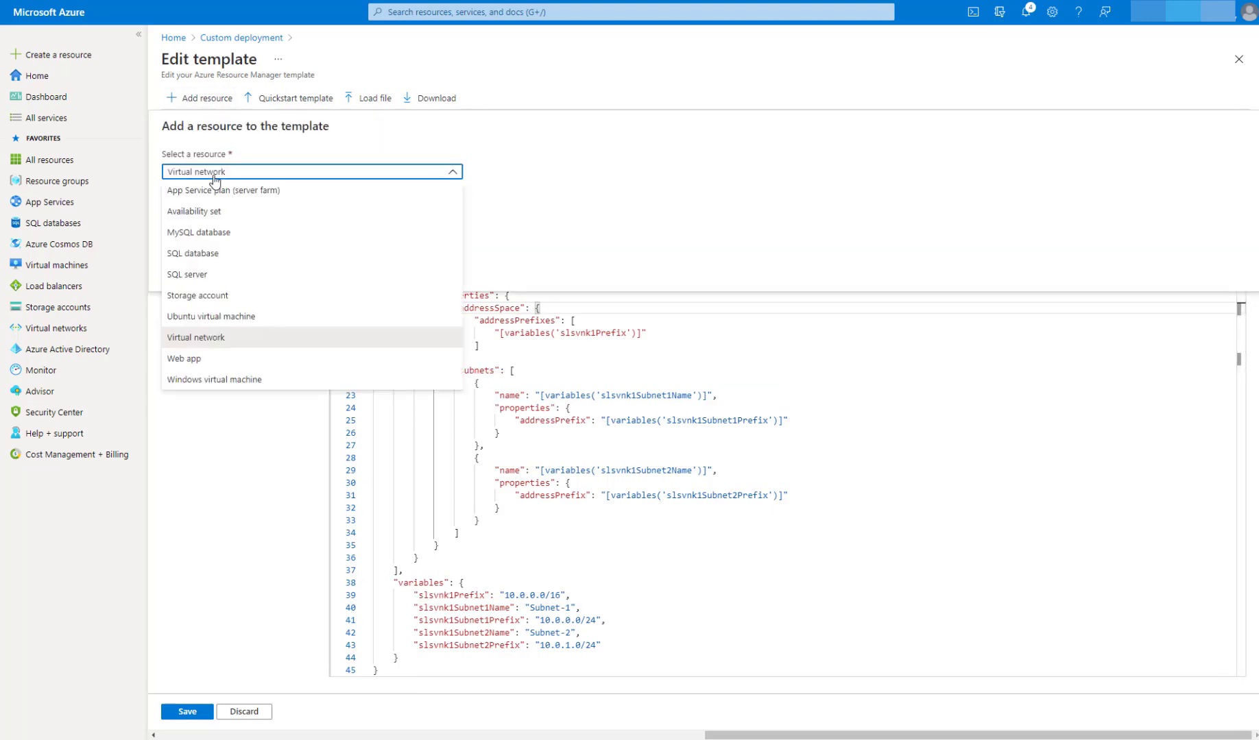
click(248, 380)
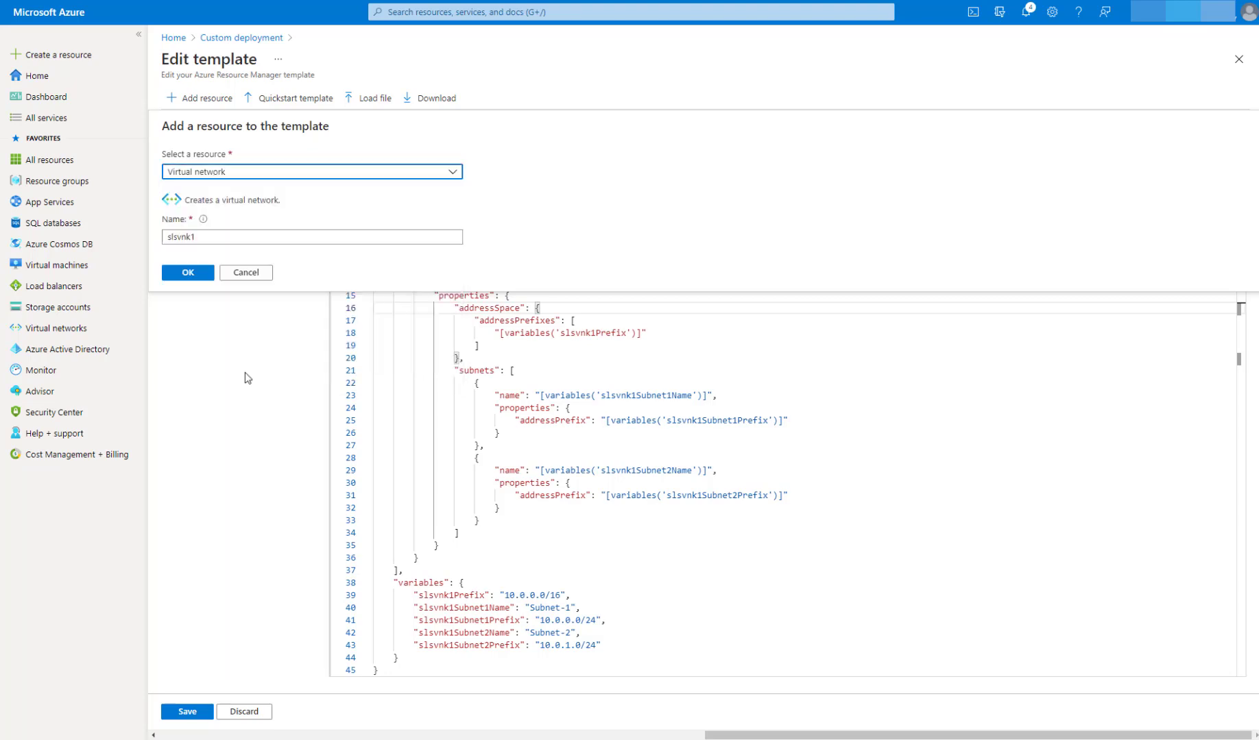
click(218, 241)
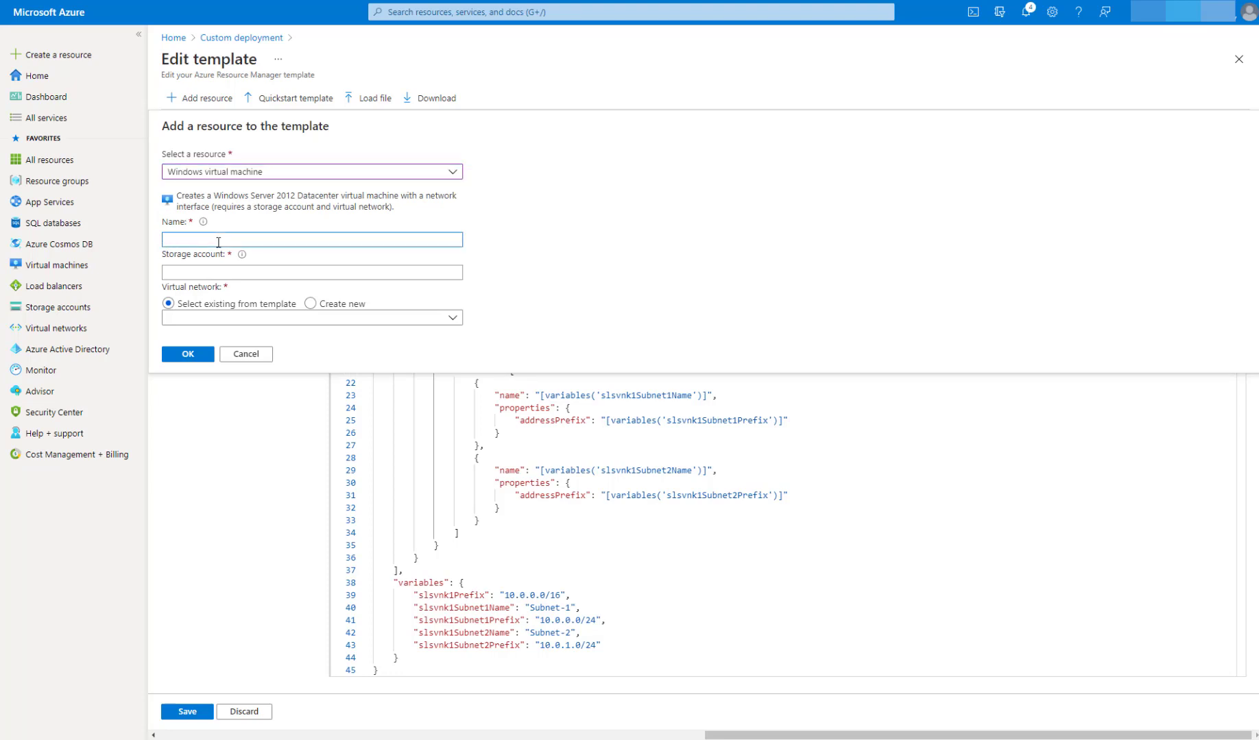
text(sls-os)
click(236, 274)
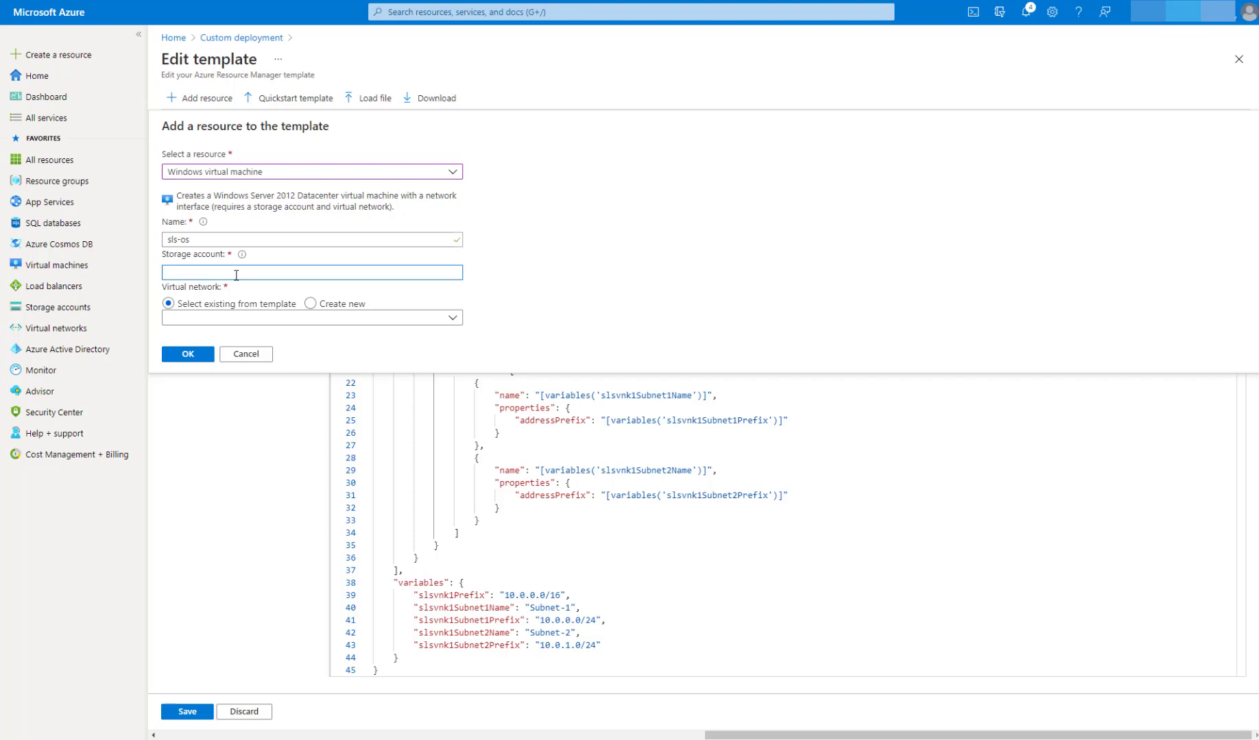
text(vmstorage)
click(206, 318)
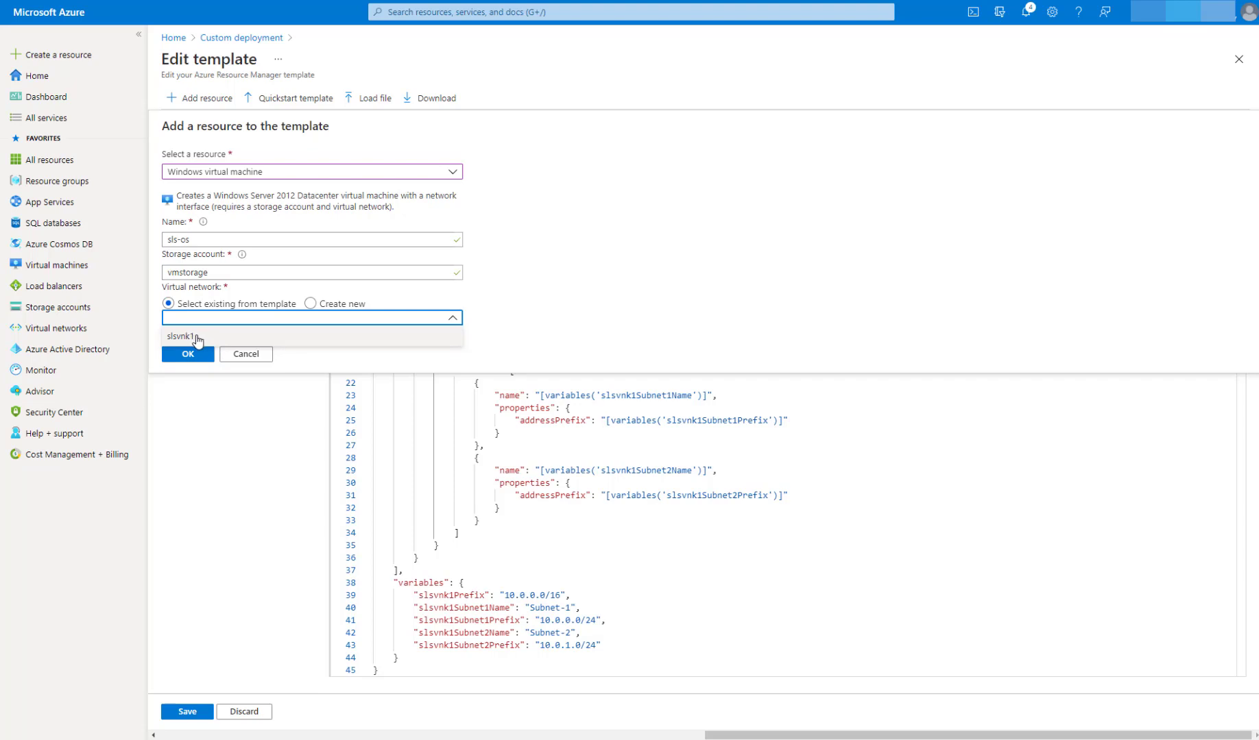
click(199, 336)
click(187, 356)
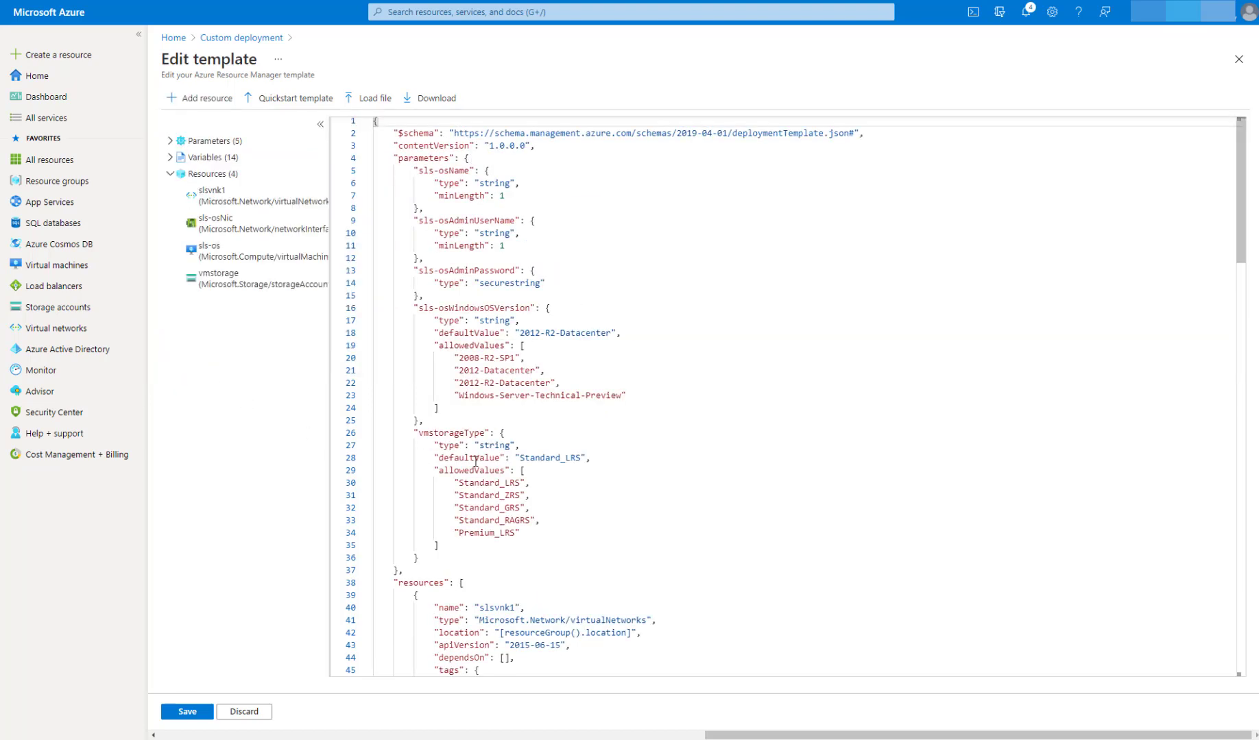
Step: Look through the generated template code down to its variables and save the template
scroll(618, 487, down, 3)
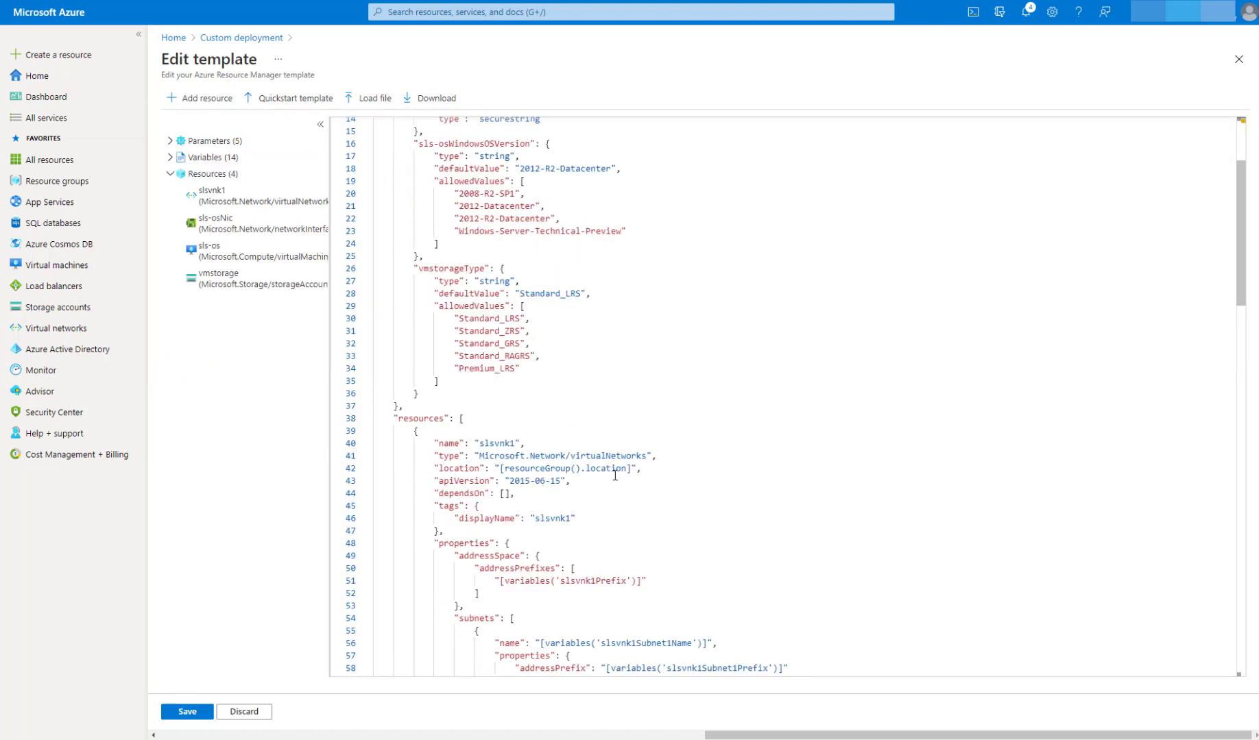
scroll(585, 435, down, 8)
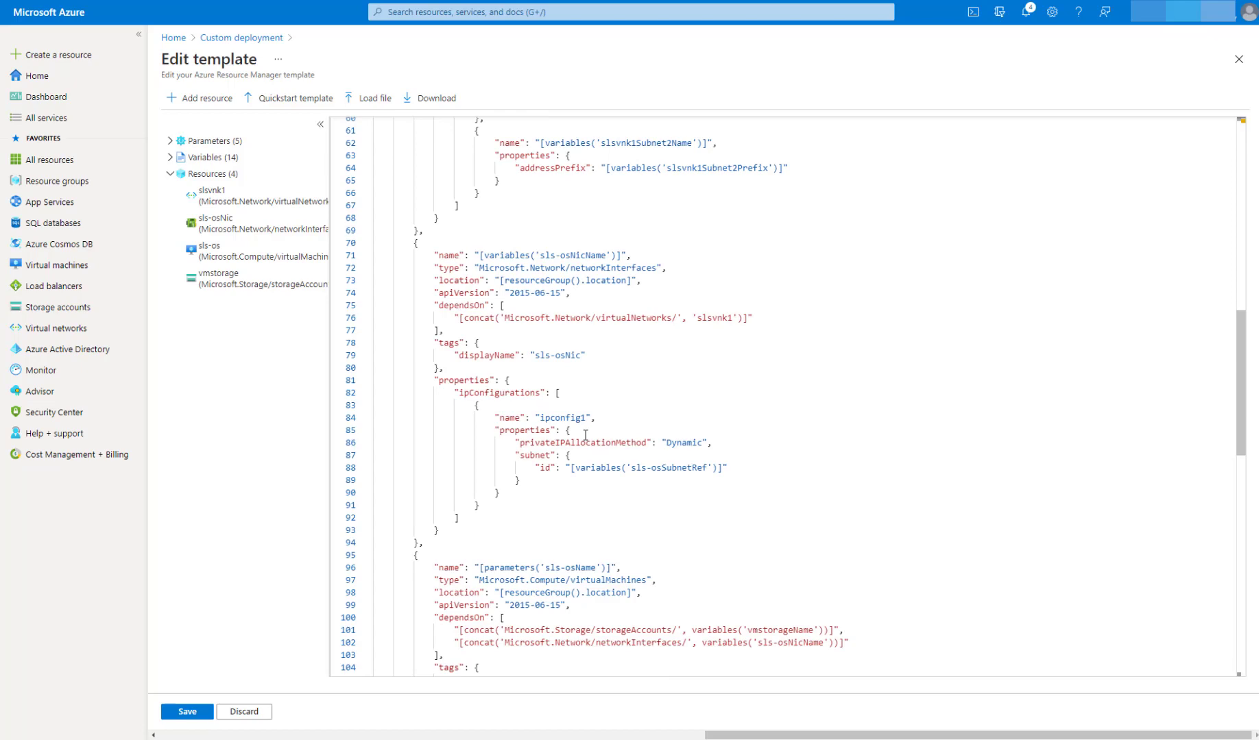
scroll(585, 435, down, 11)
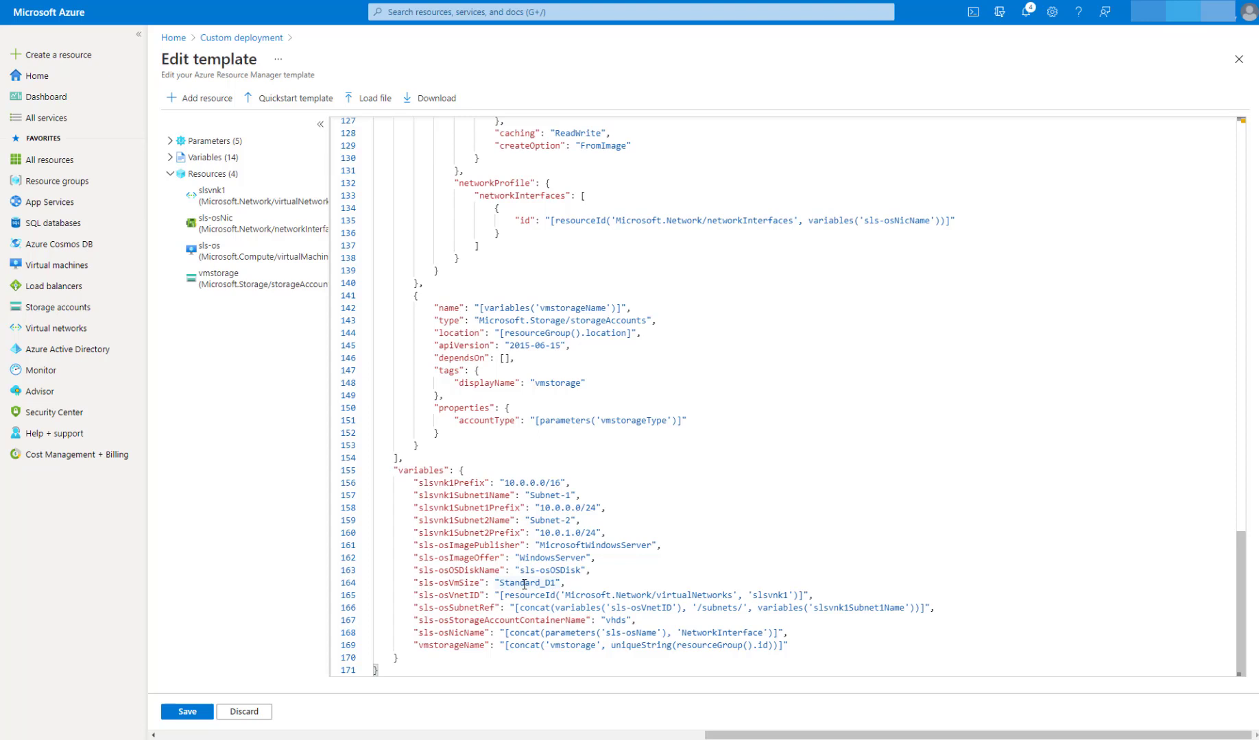
click(185, 712)
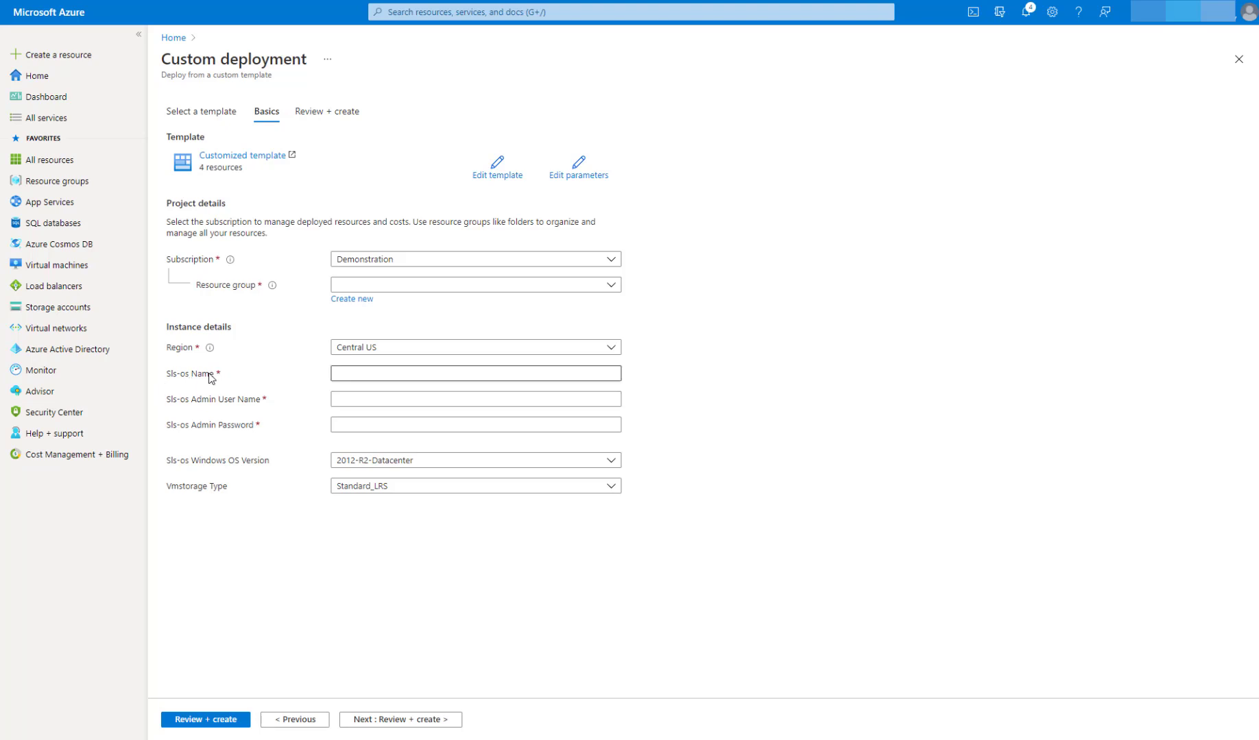
Step: Set the Sls-os name to win01 and the admin user name to slsadmin, enter the admin password, and submit the deployment for review
click(364, 375)
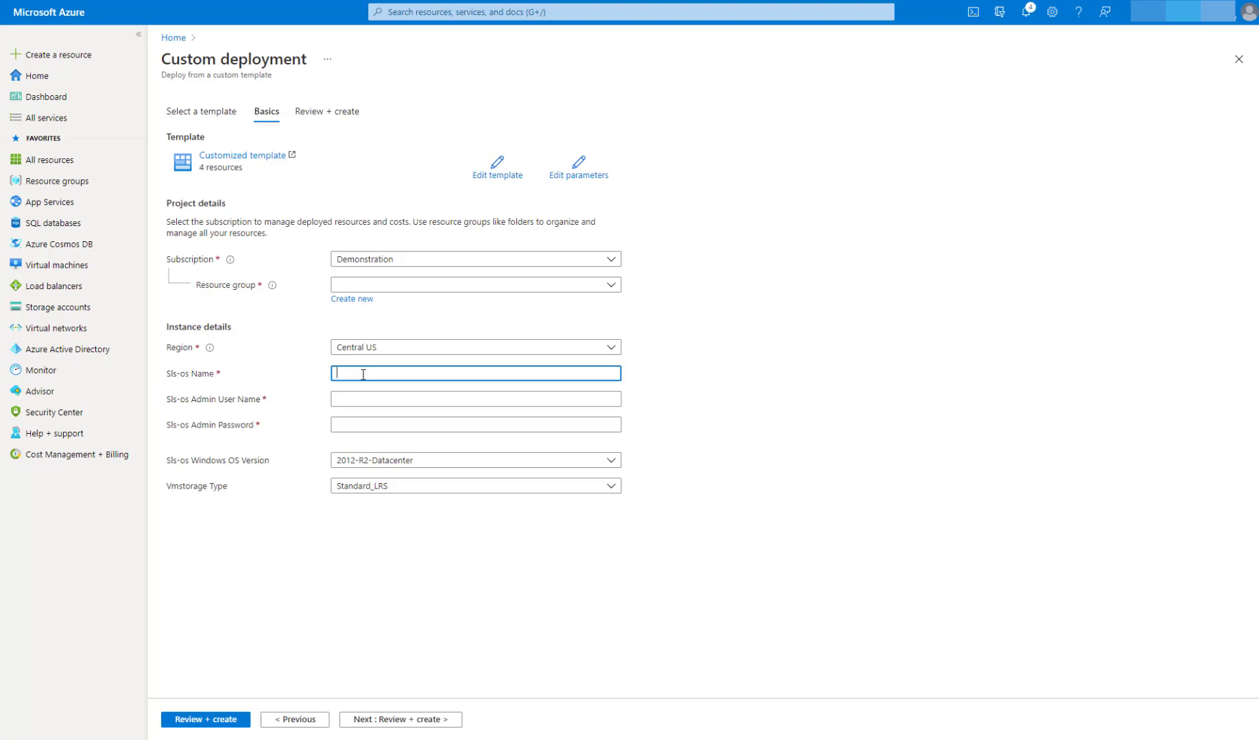
text(win01)
key(Tab)
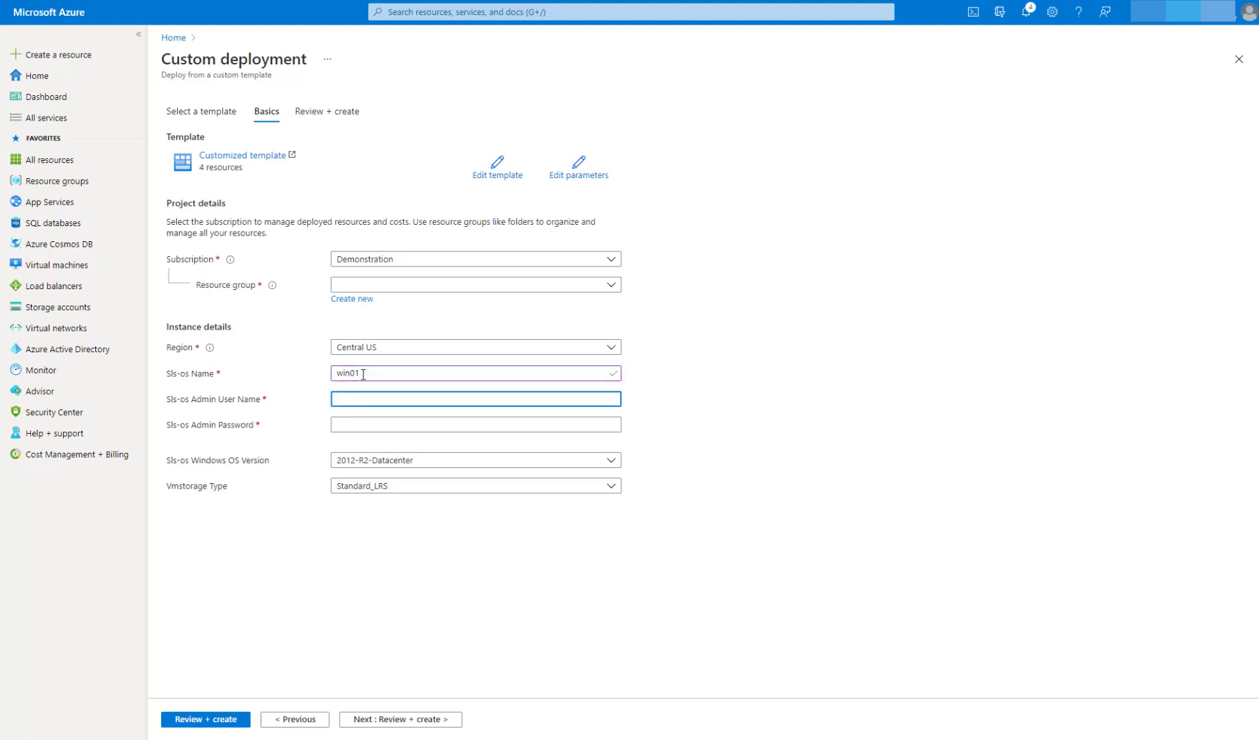
text(slsadmin)
key(Tab)
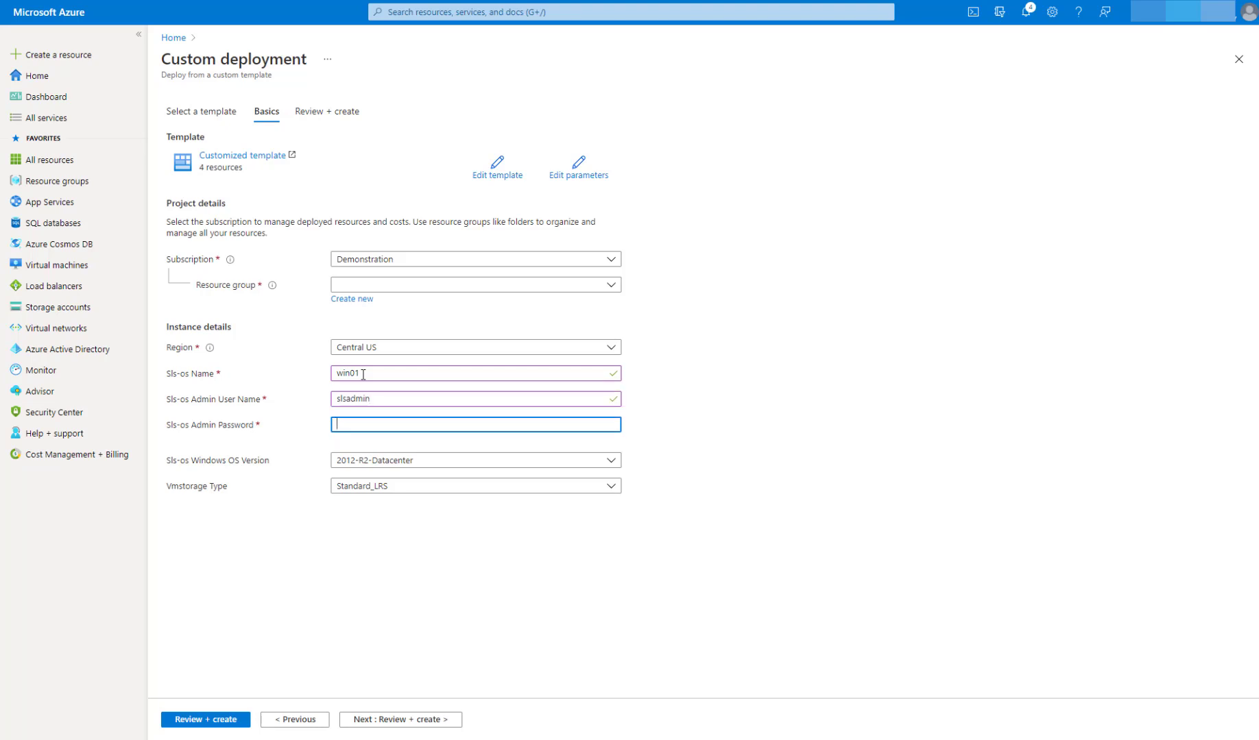
text(•••••••••)
click(196, 721)
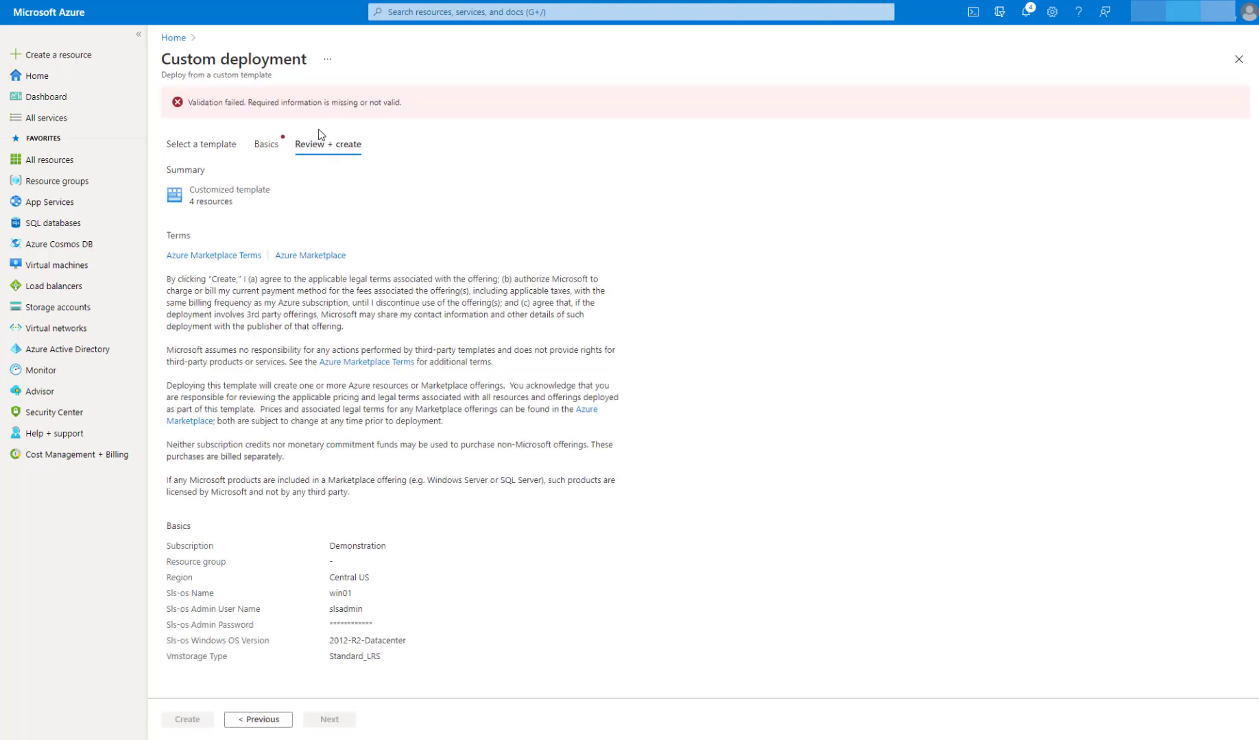
Step: Return to the deployment's basic settings and select the existing YouTube resource group
click(266, 145)
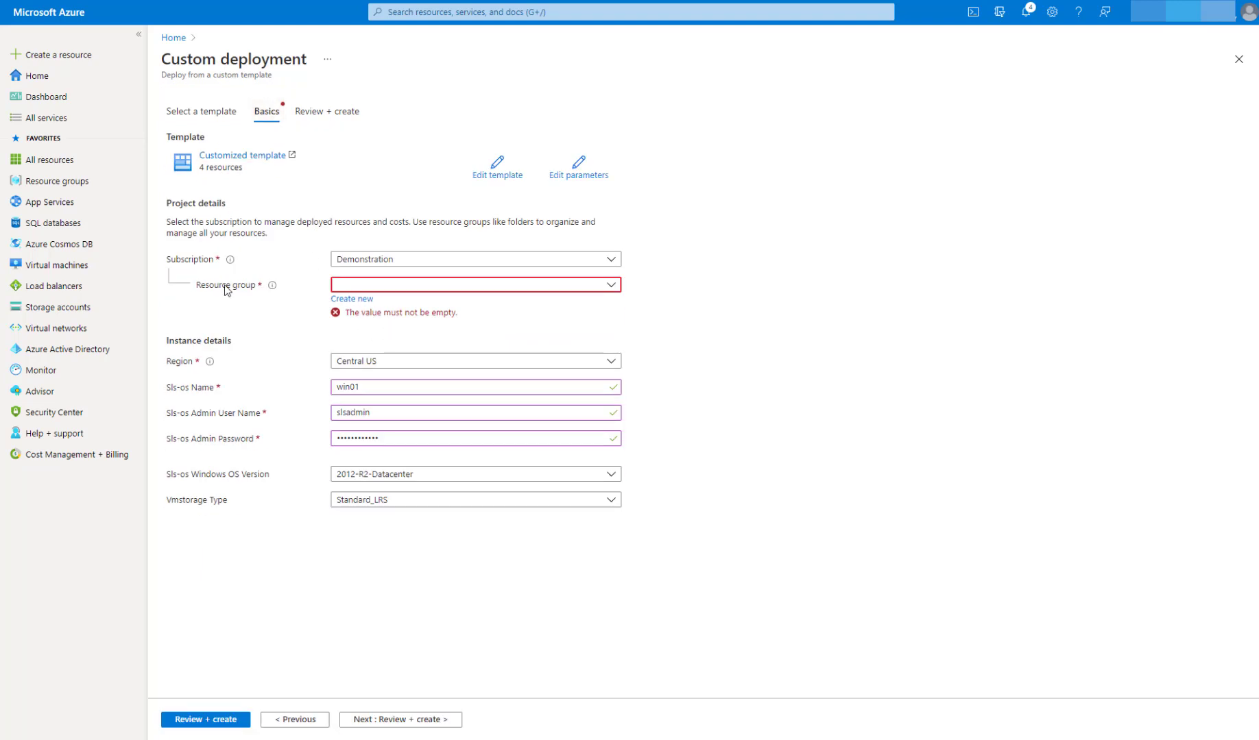
click(361, 292)
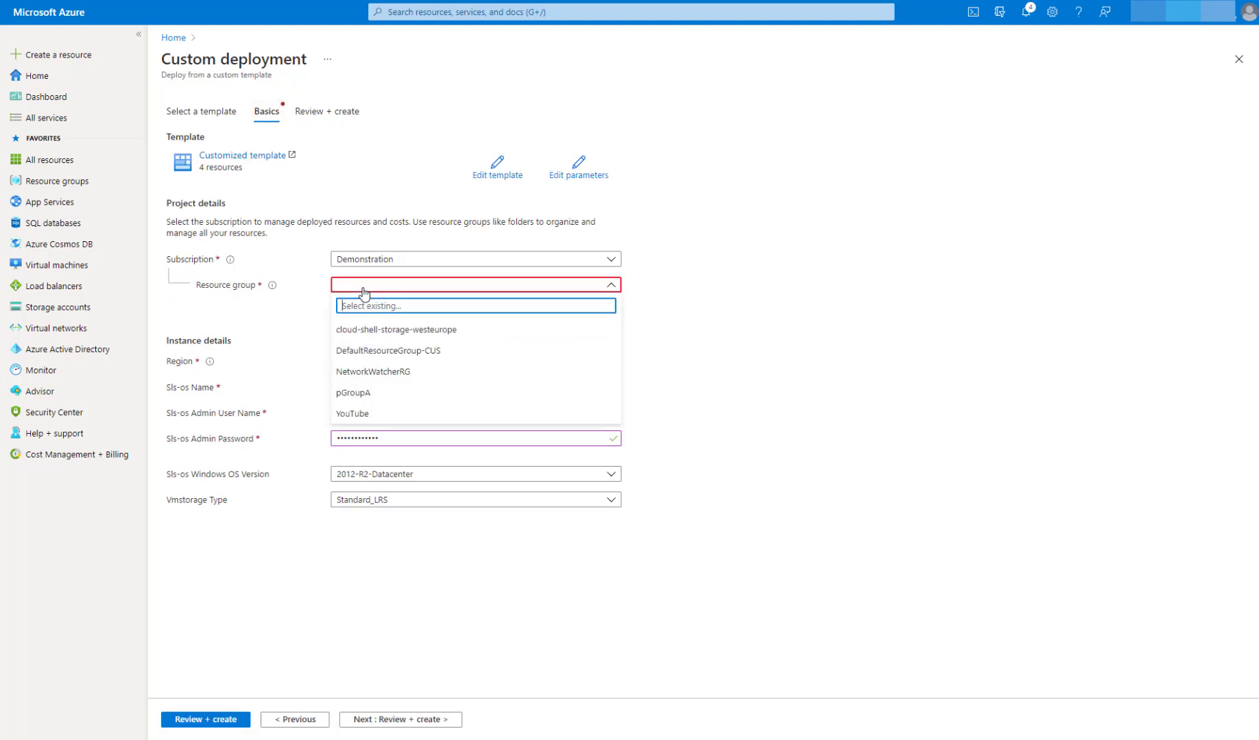
click(370, 414)
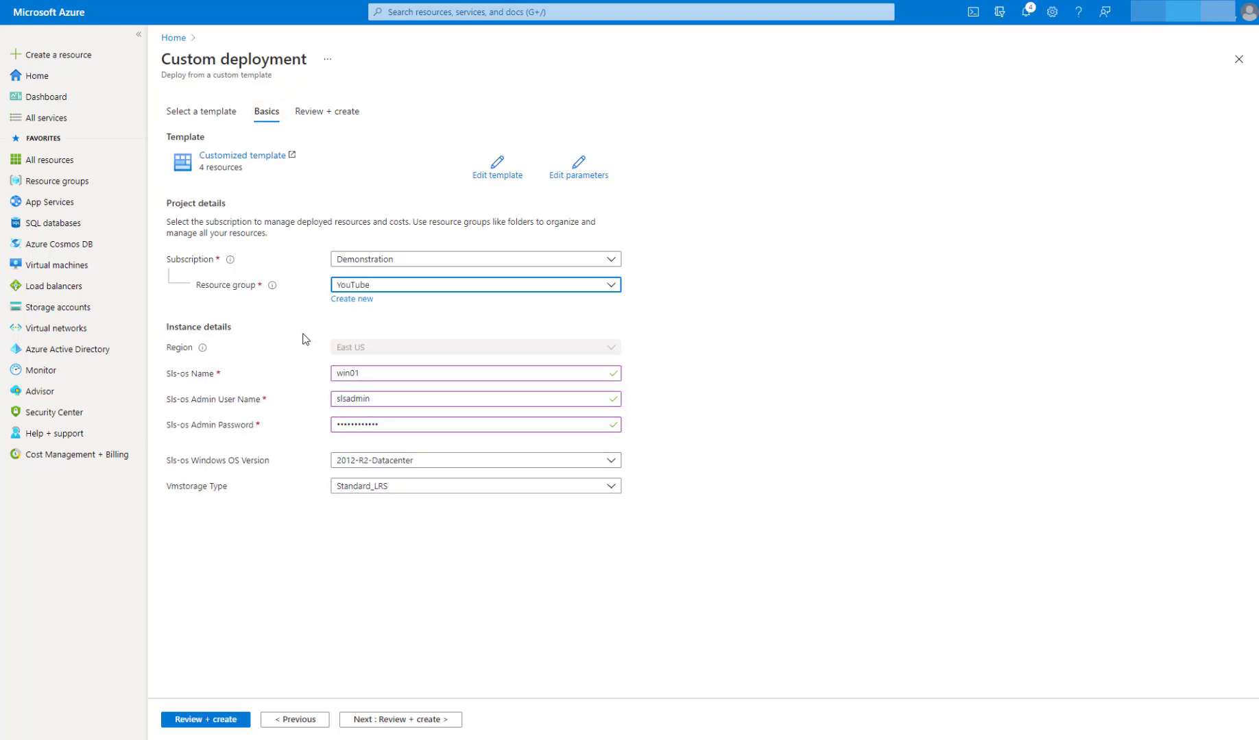
Step: Validate and create the custom deployment, and open its resource group once deployed
click(203, 721)
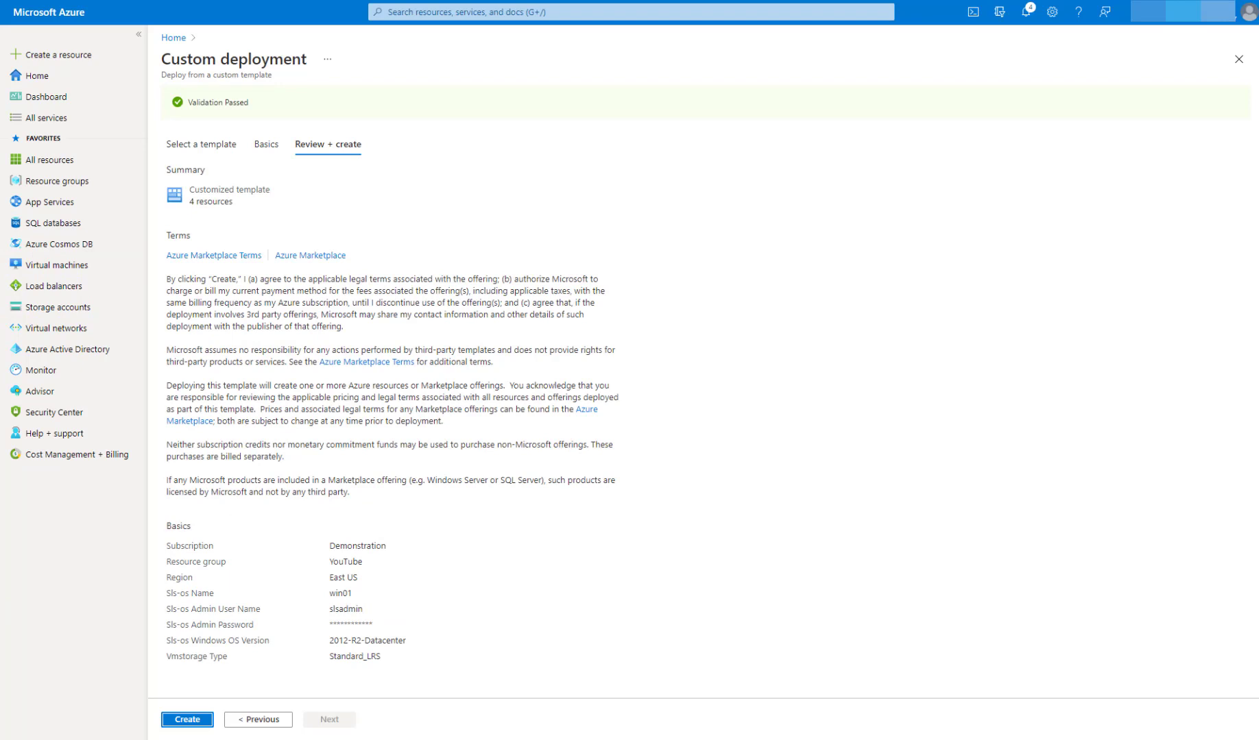
click(199, 720)
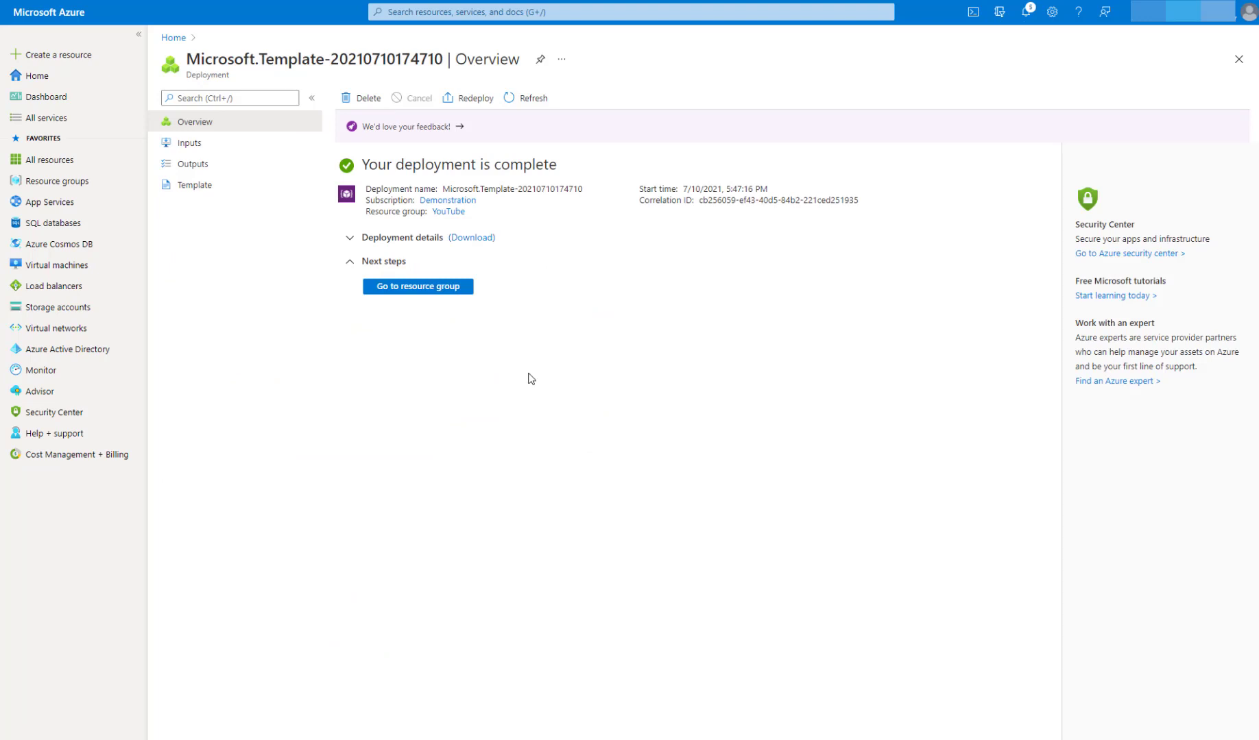
click(419, 291)
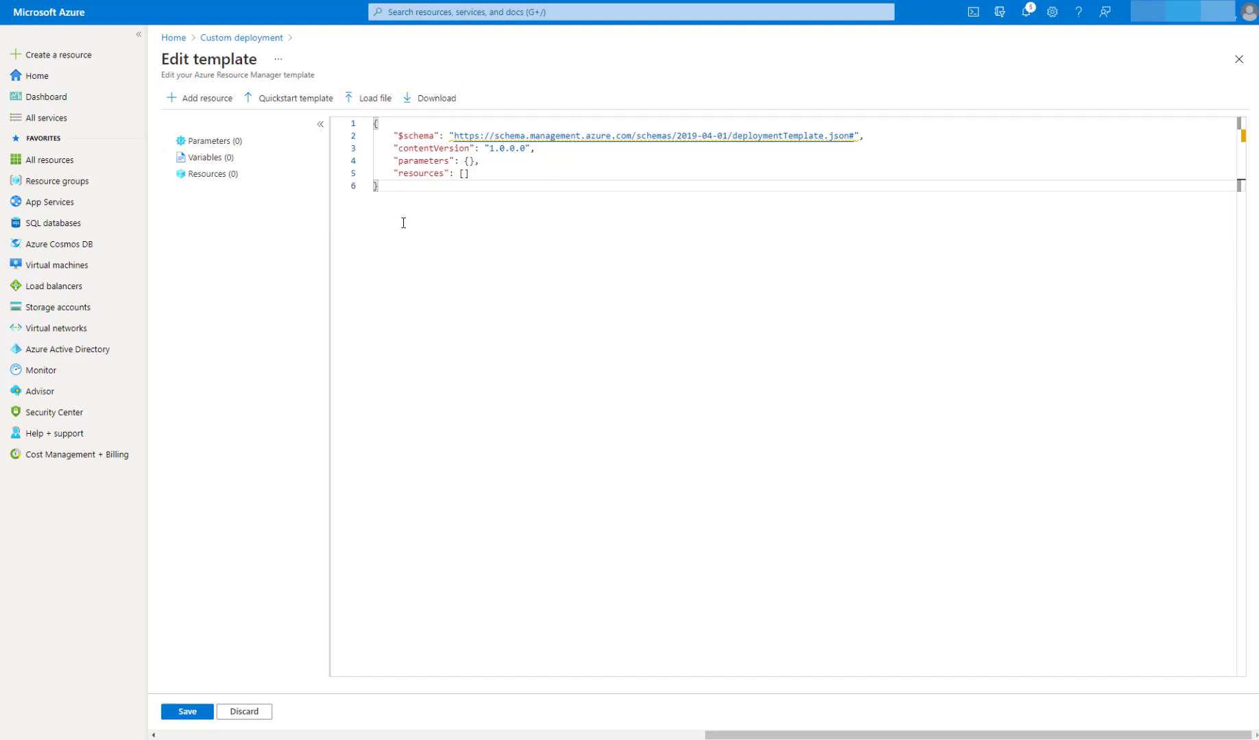
Step: Add a Windows virtual machine resource named win2 to the blank template, with storage account vmstorage and virtual network vnk2
click(210, 100)
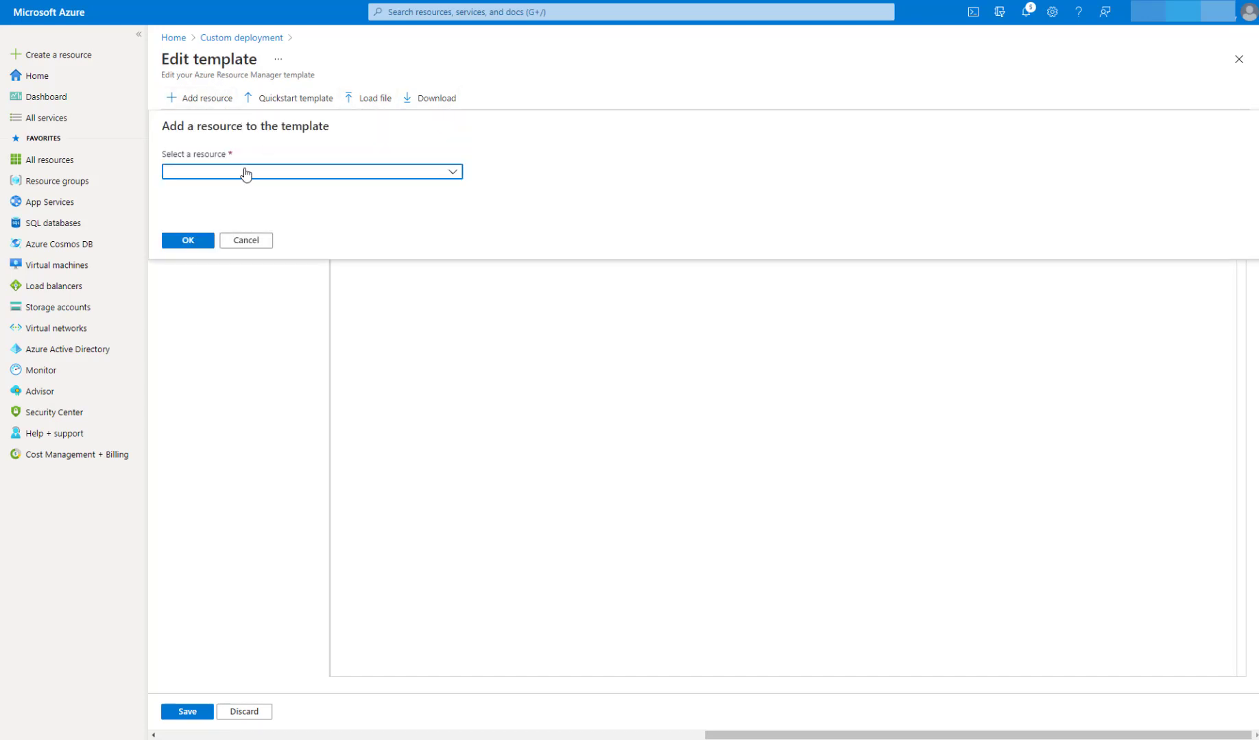
click(245, 172)
click(243, 385)
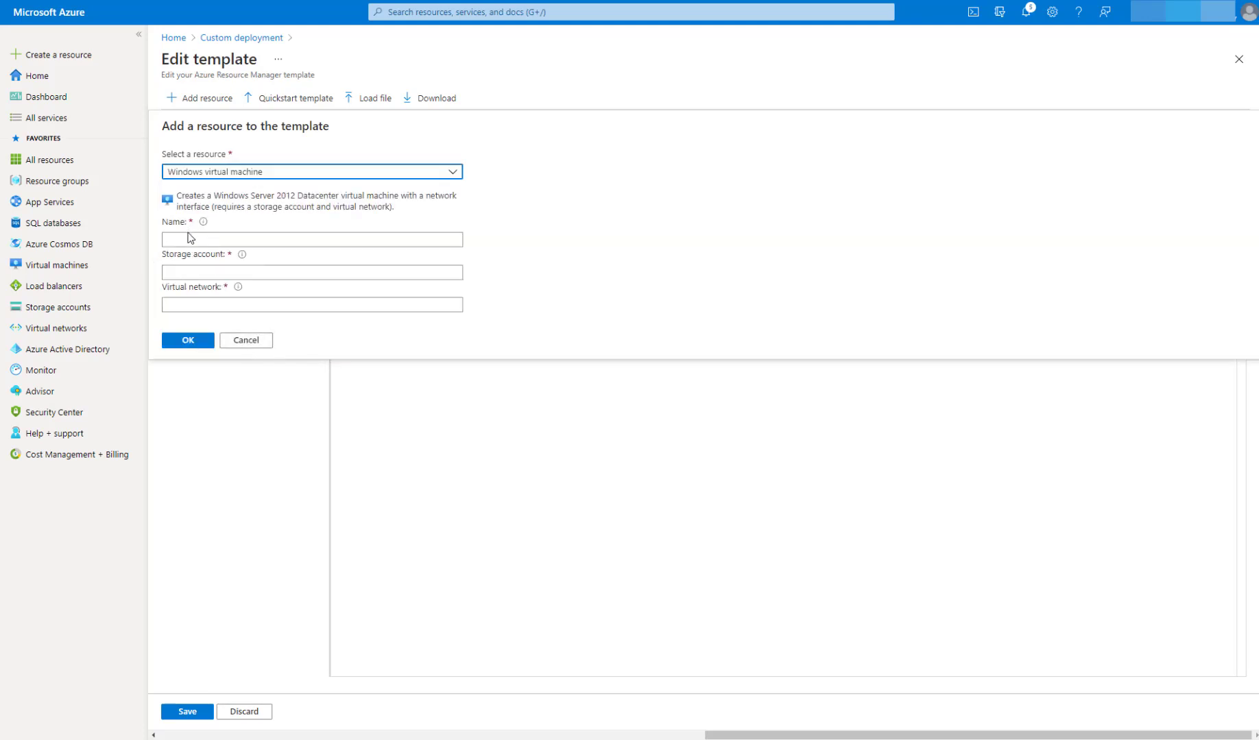
click(192, 242)
text(win1)
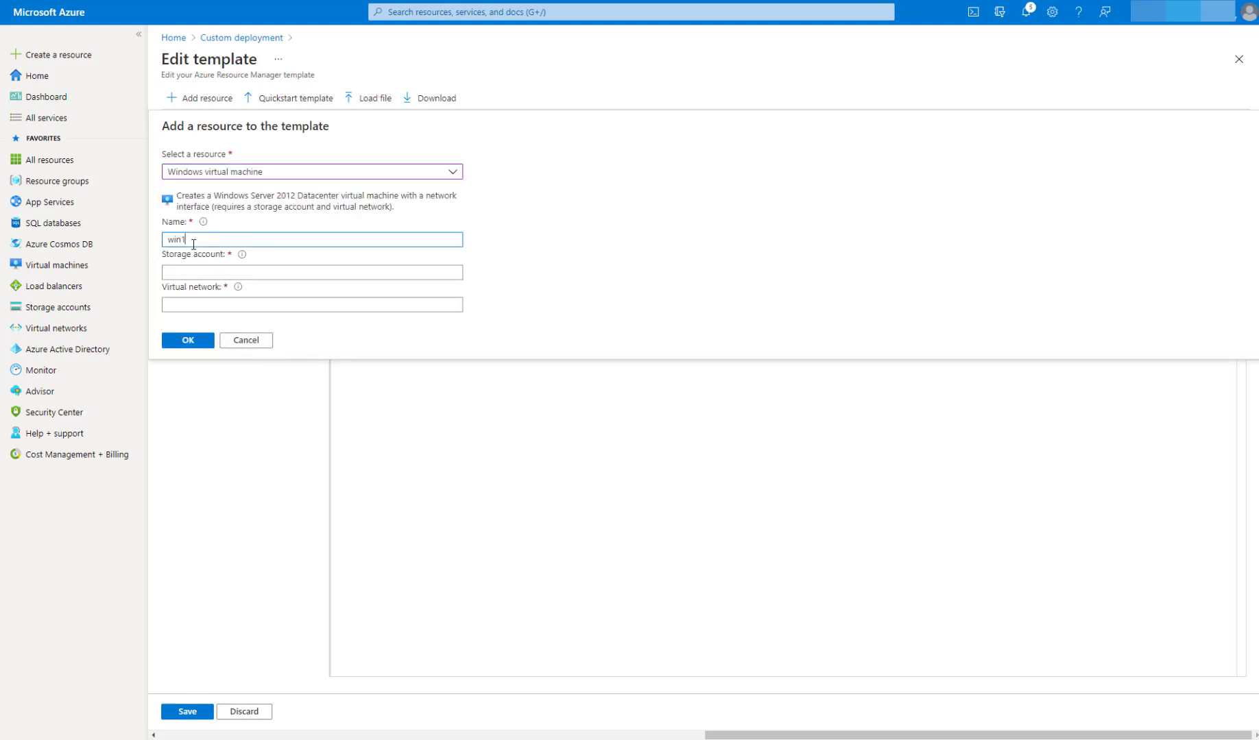
key(Tab)
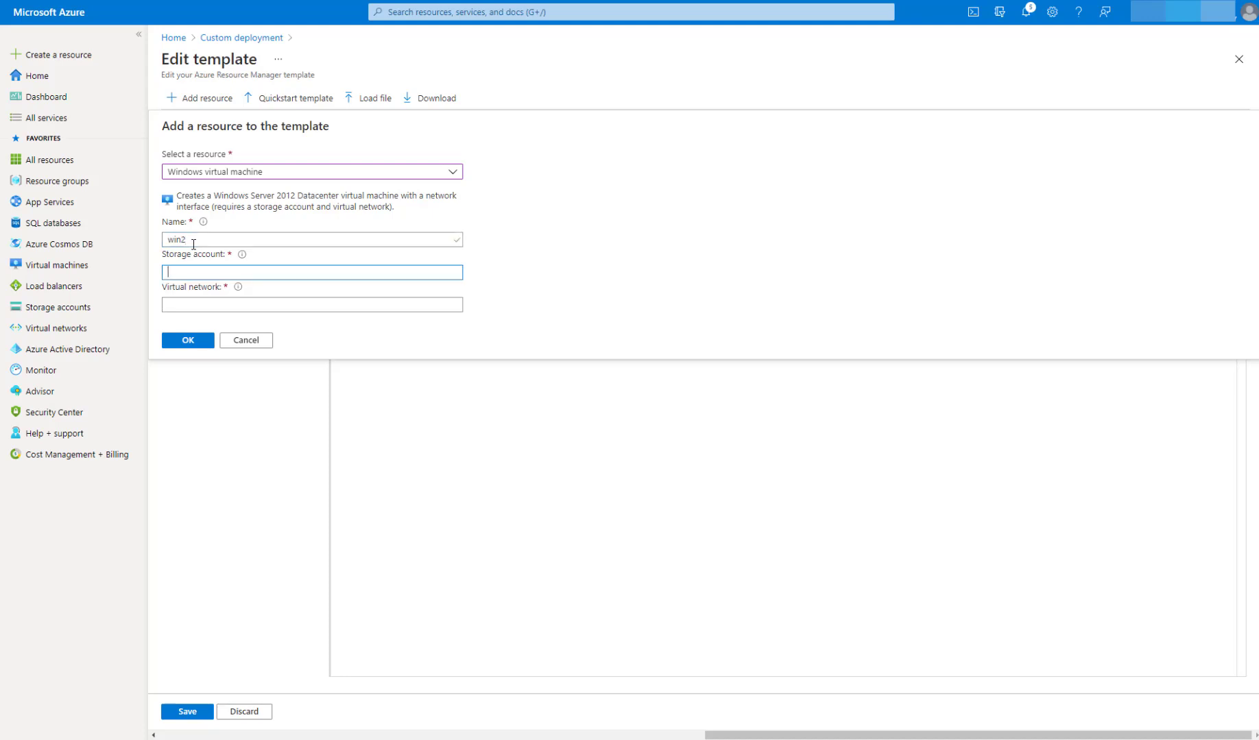
text(vmstorage)
click(226, 306)
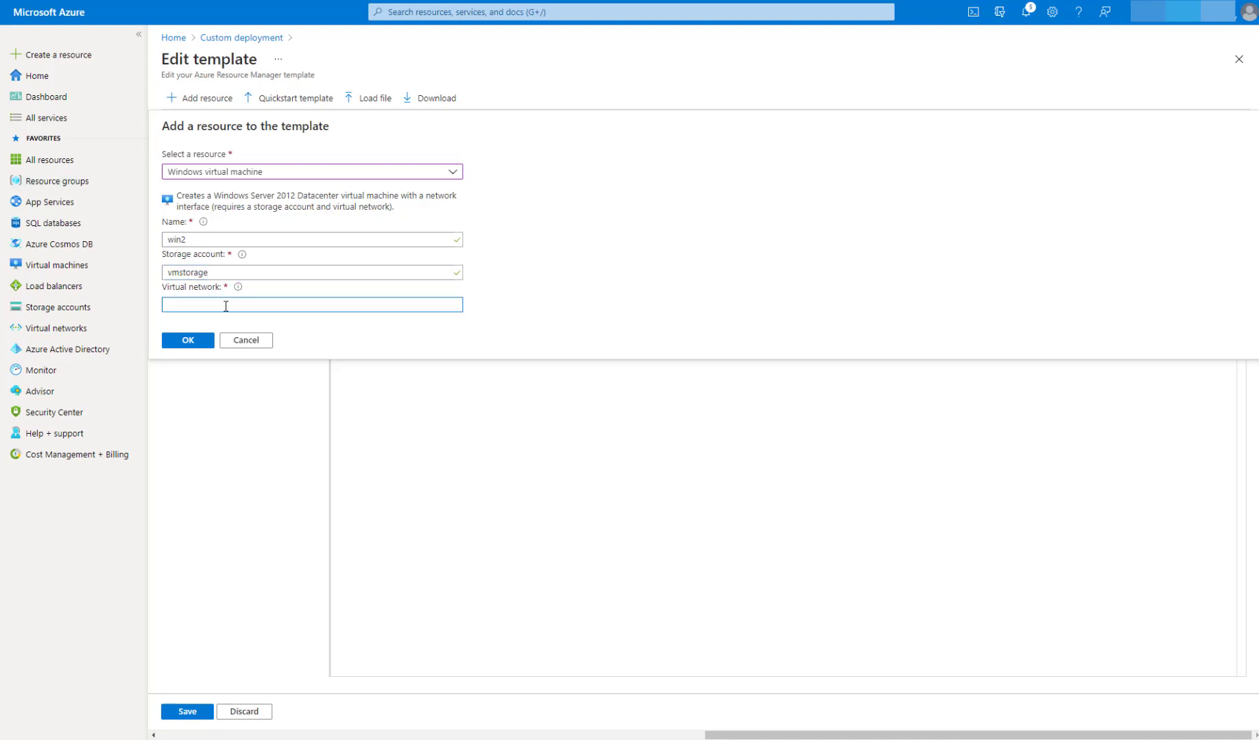
text(vnk2)
click(187, 342)
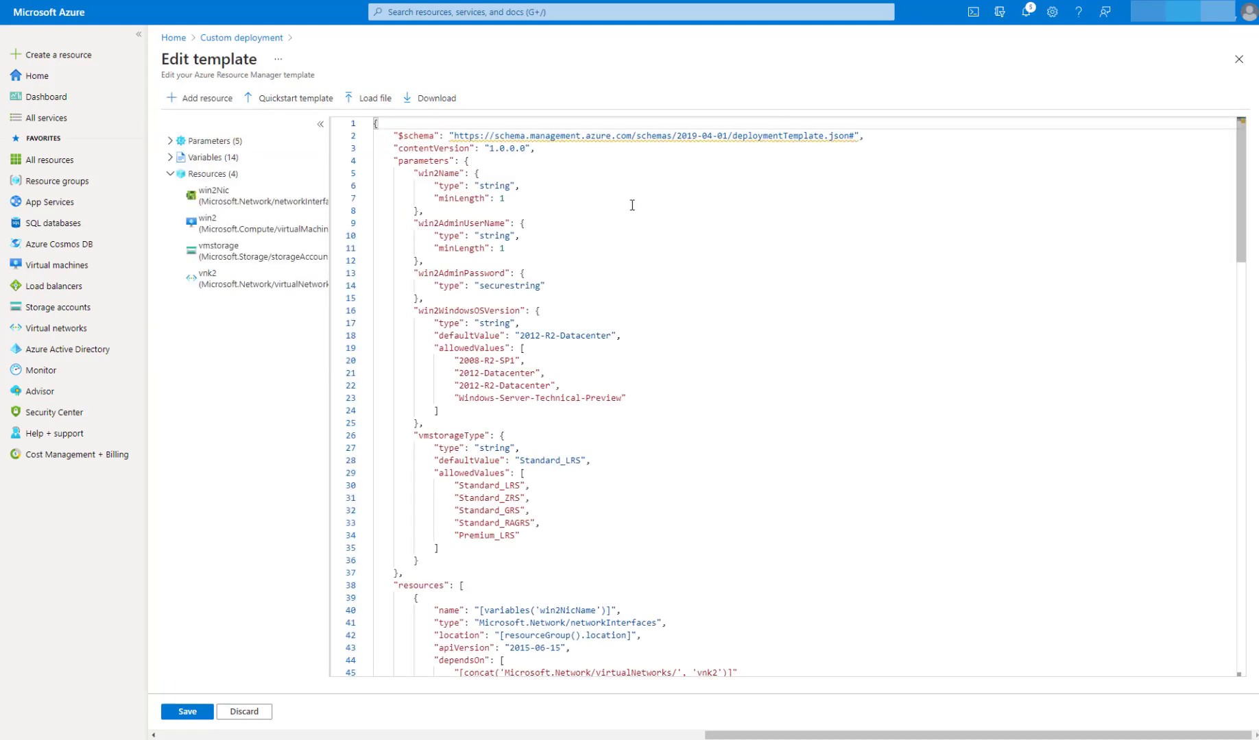